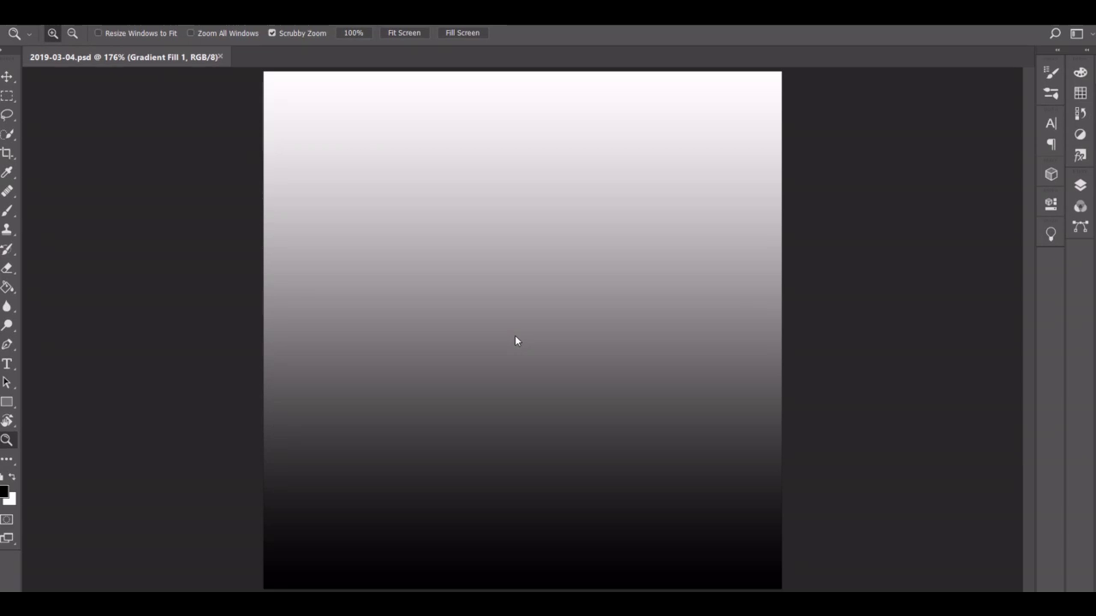
Give the gradient a yellow left stop and a new green 88ab75 stop
click(670, 371)
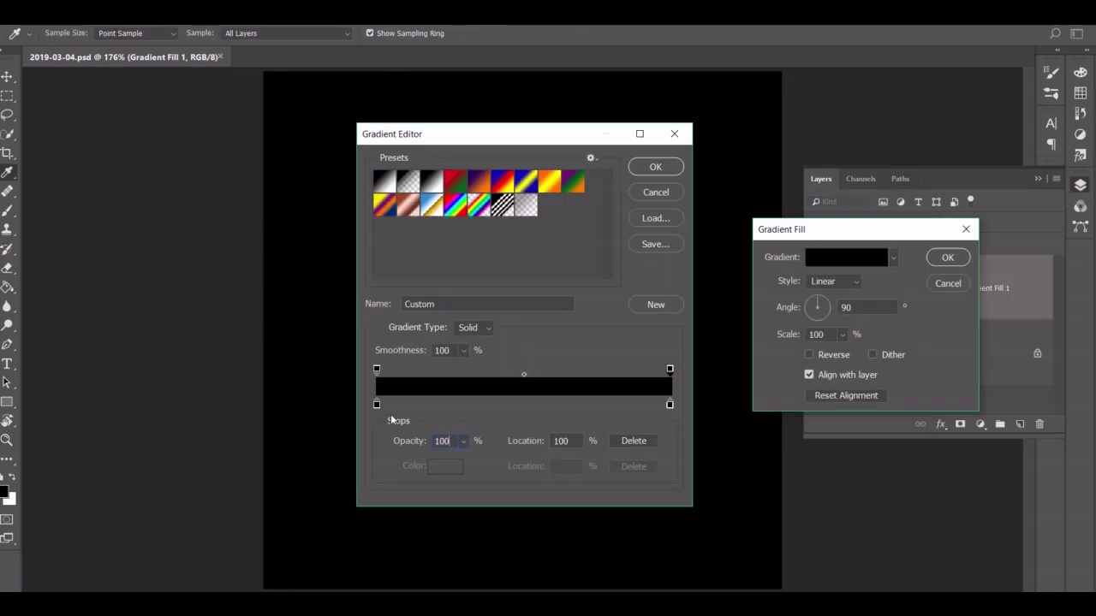
click(445, 466)
key(Return)
click(473, 404)
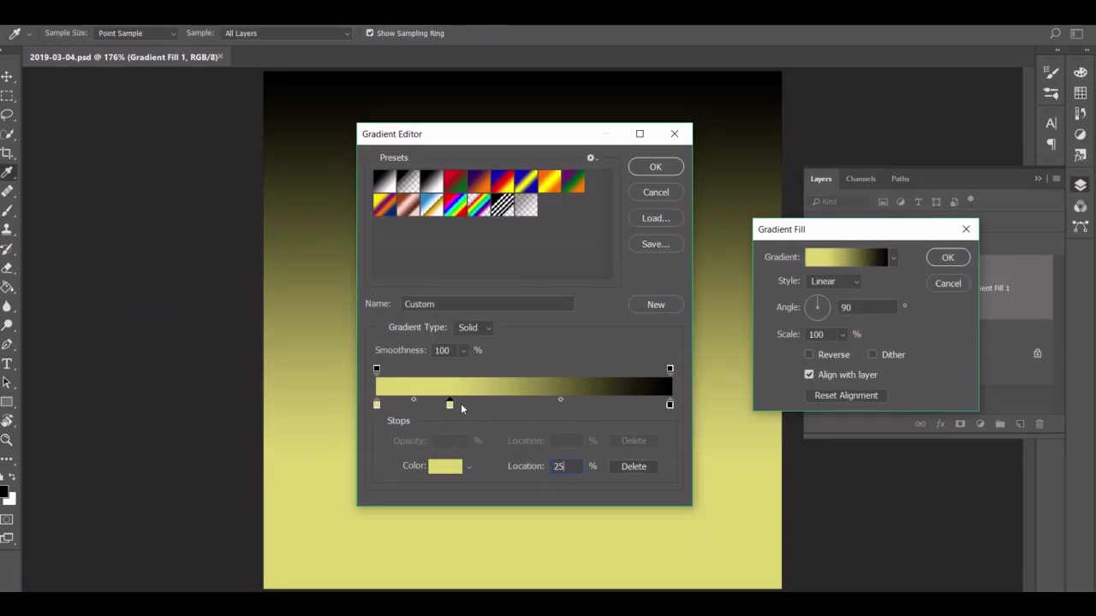
click(445, 467)
text(88ab75)
key(Return)
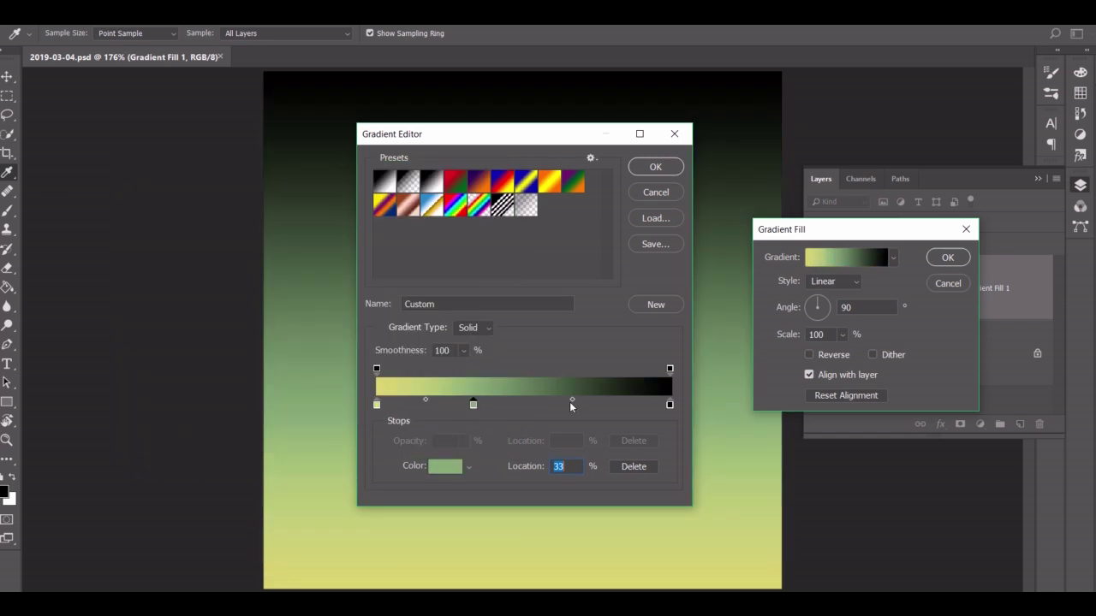
Add a teal 0088ab stop at 66% and make the end stop grey-mauve 7b7a8c
click(571, 405)
click(452, 466)
text(0088ab)
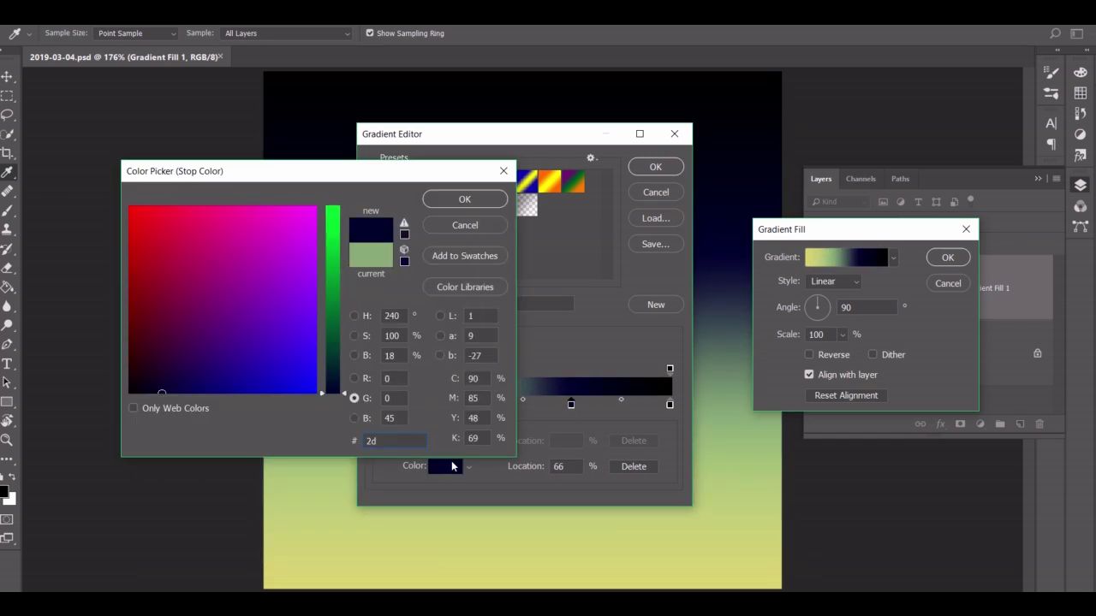
key(Return)
click(670, 404)
click(449, 467)
text(7b7a8c)
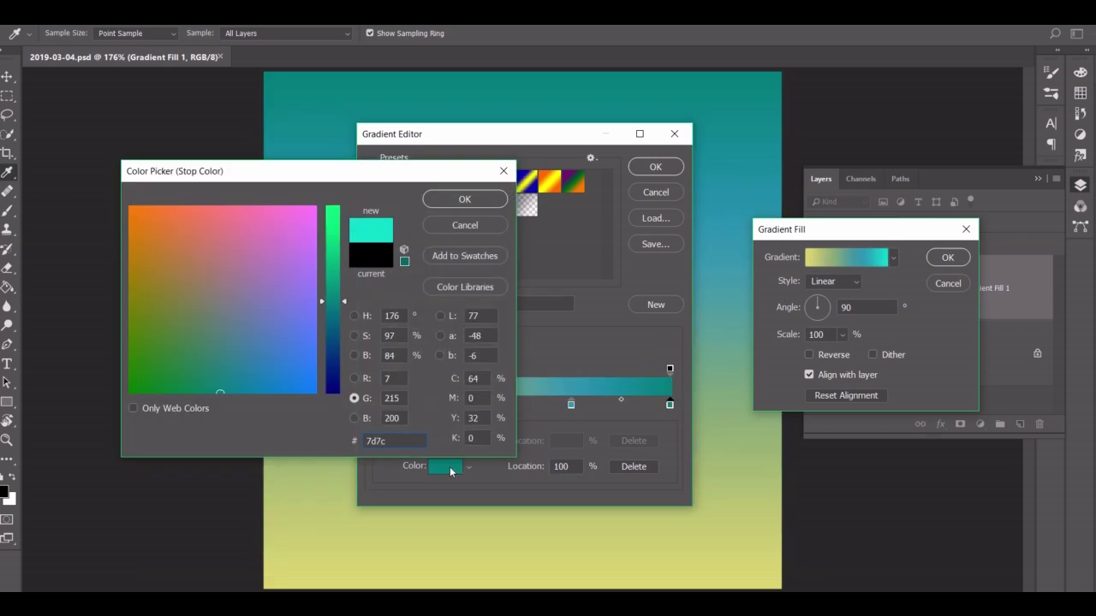
key(Return)
key(Return)
Make the gradient radial and reversed, nudge the middle stops, and confirm the fill
click(835, 282)
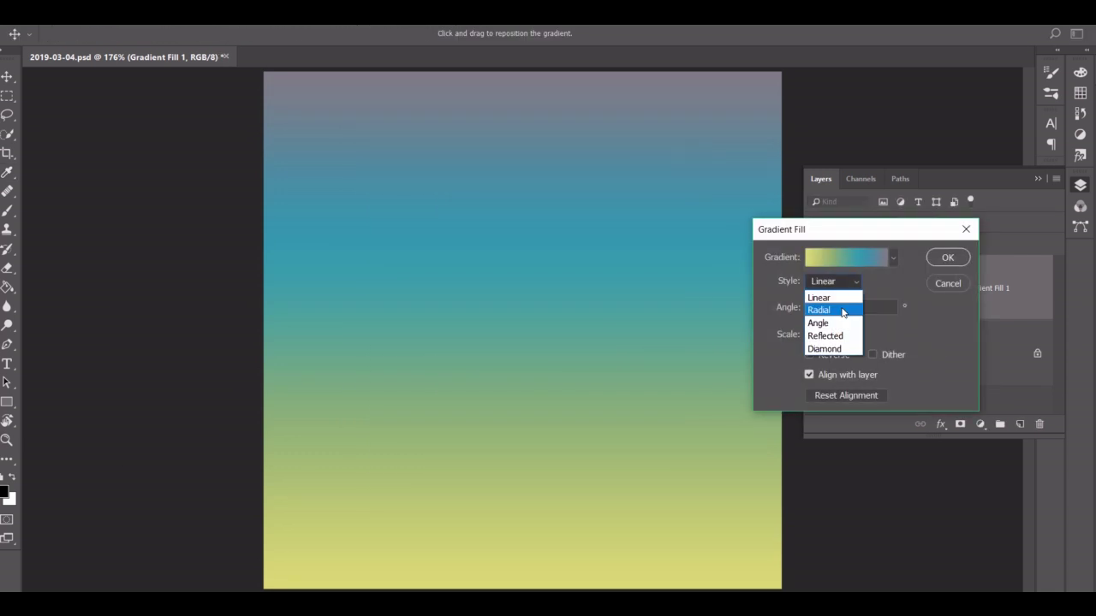
click(834, 308)
click(809, 354)
click(846, 257)
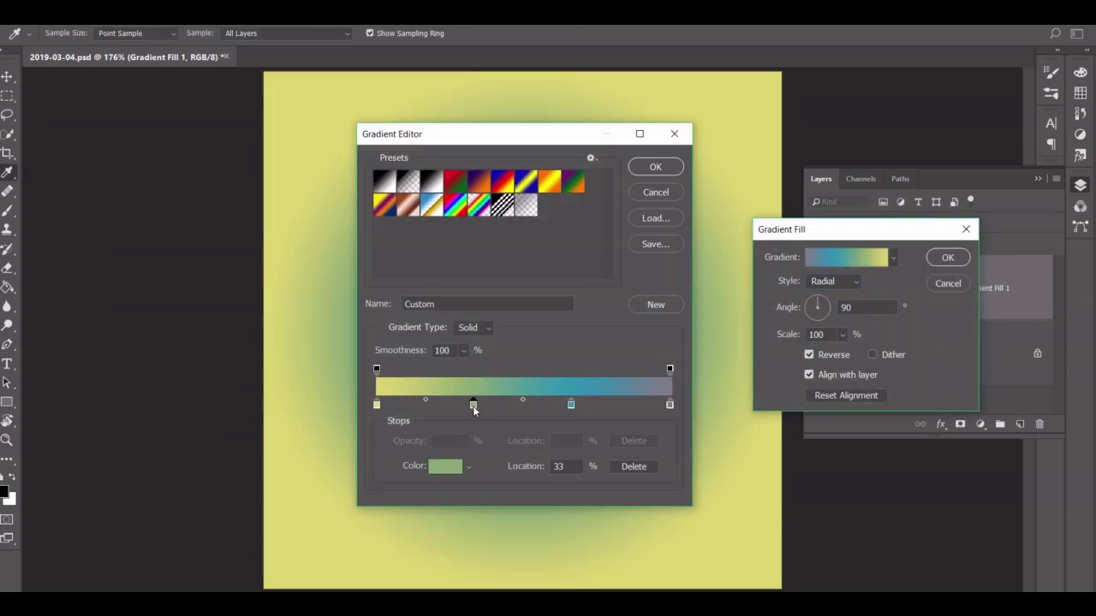
drag(473, 404, 448, 404)
mouse_move(571, 404)
mouse_down()
mouse_move(547, 404)
mouse_move(604, 401)
mouse_up()
key(Return)
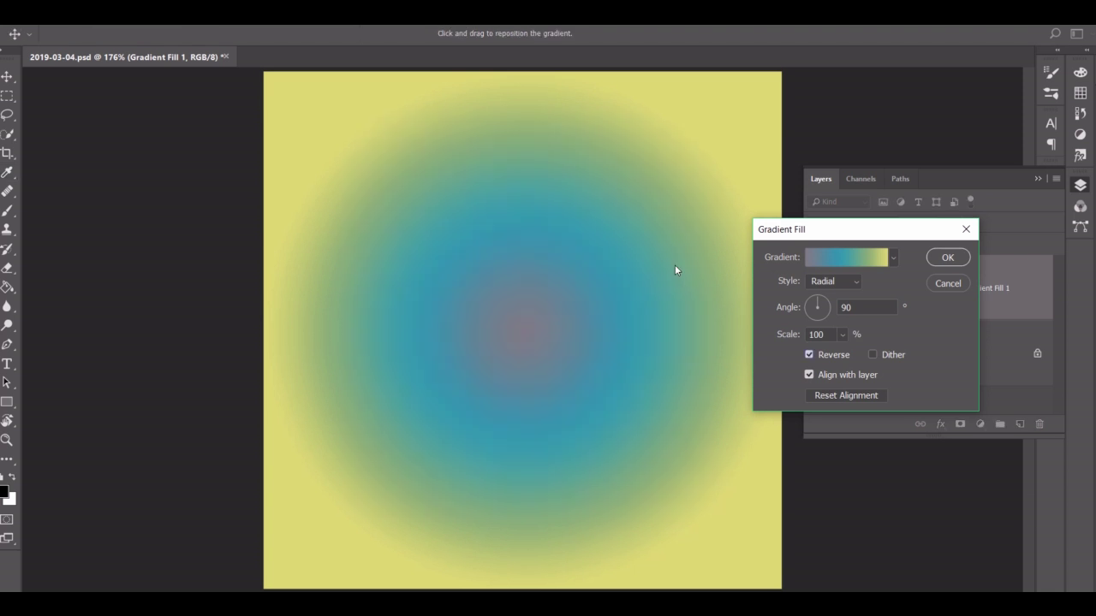
key(Return)
click(1080, 72)
click(909, 91)
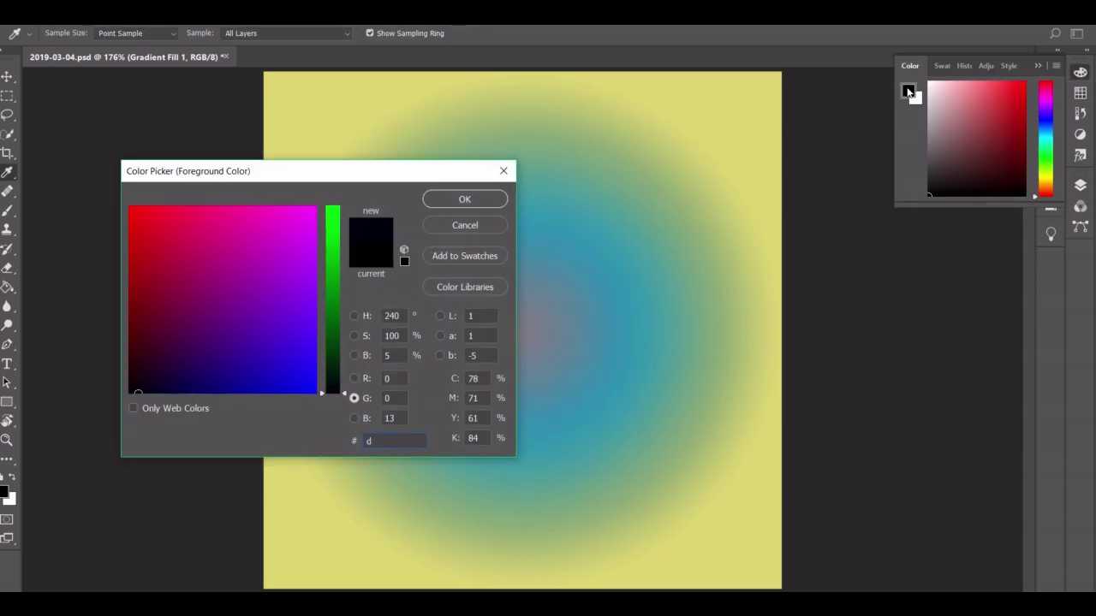
Set the foreground to salmon de826f and draw a 144 px salmon-outlined circle
text(de826f)
key(Return)
key(z)
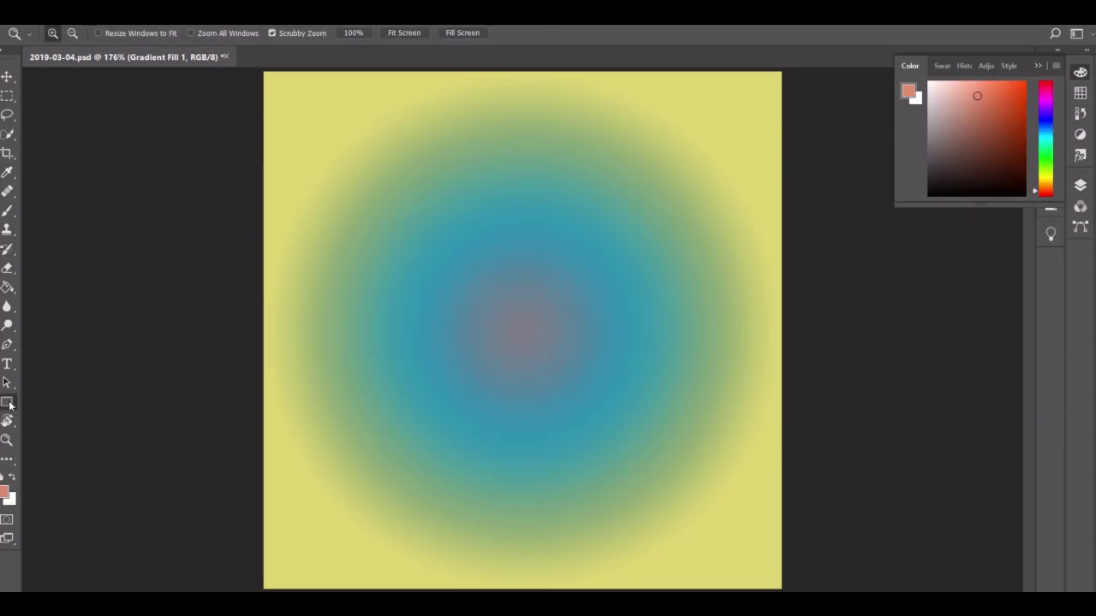
right_click(7, 402)
click(42, 429)
drag(447, 268, 596, 410)
click(180, 32)
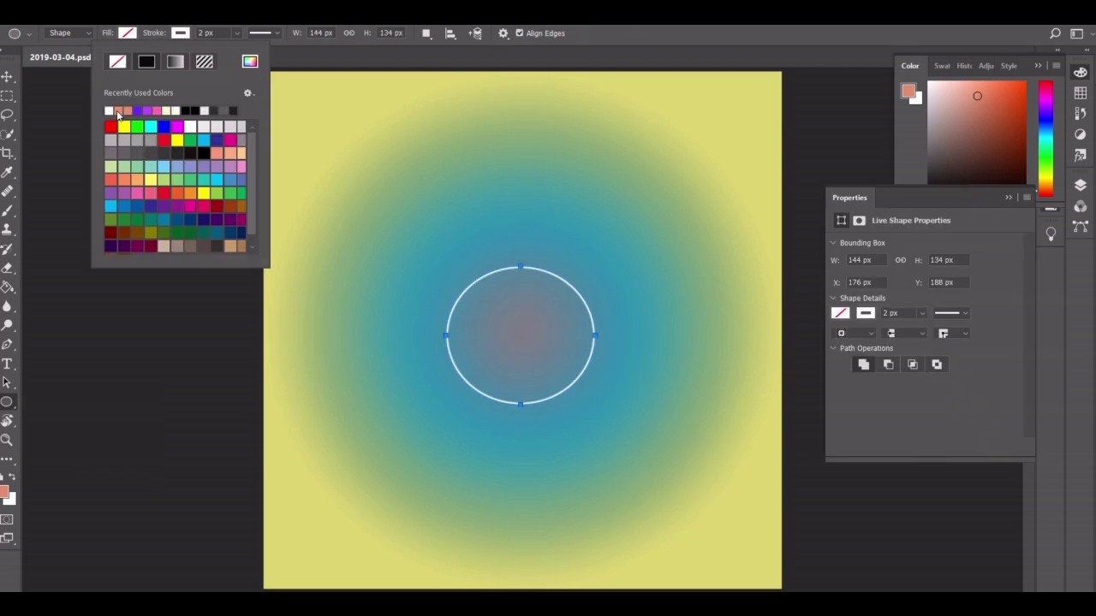
click(112, 105)
click(859, 260)
key(Tab)
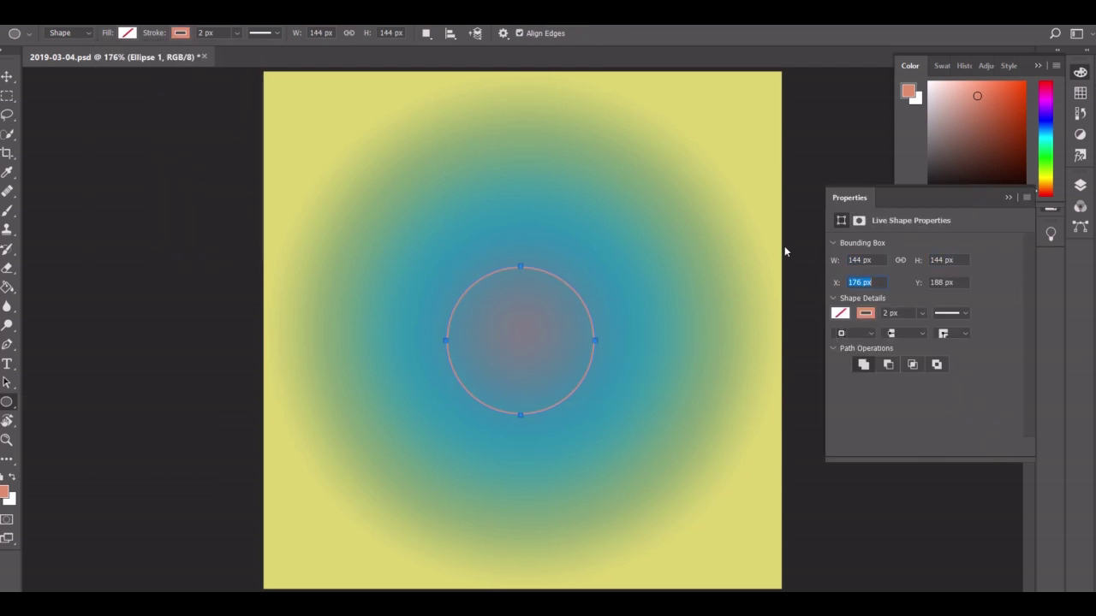
text(178)
Add concentric 300 px and 20 px circles, centring the small one at 240
drag(523, 340, 675, 494)
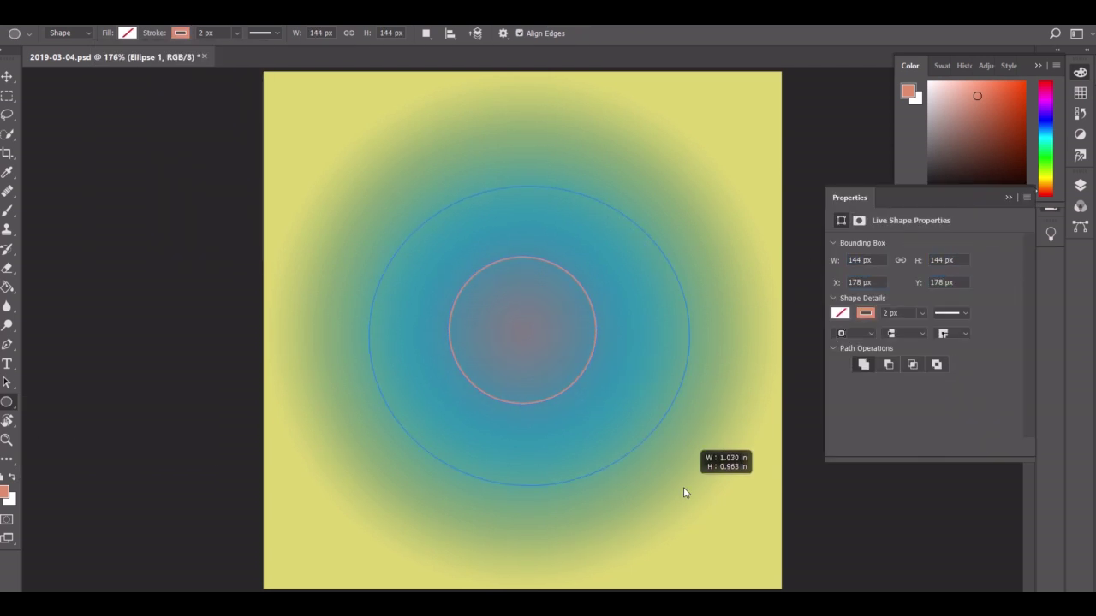
text(300)
key(Tab)
text(100)
key(Tab)
text(100)
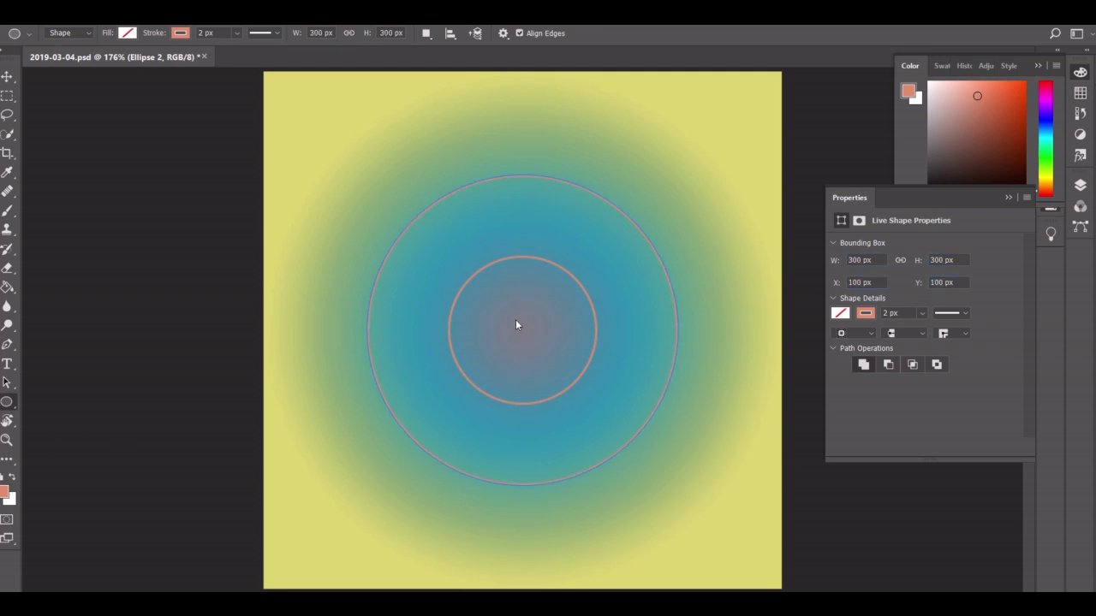
drag(516, 320, 525, 338)
text(20)
key(Tab)
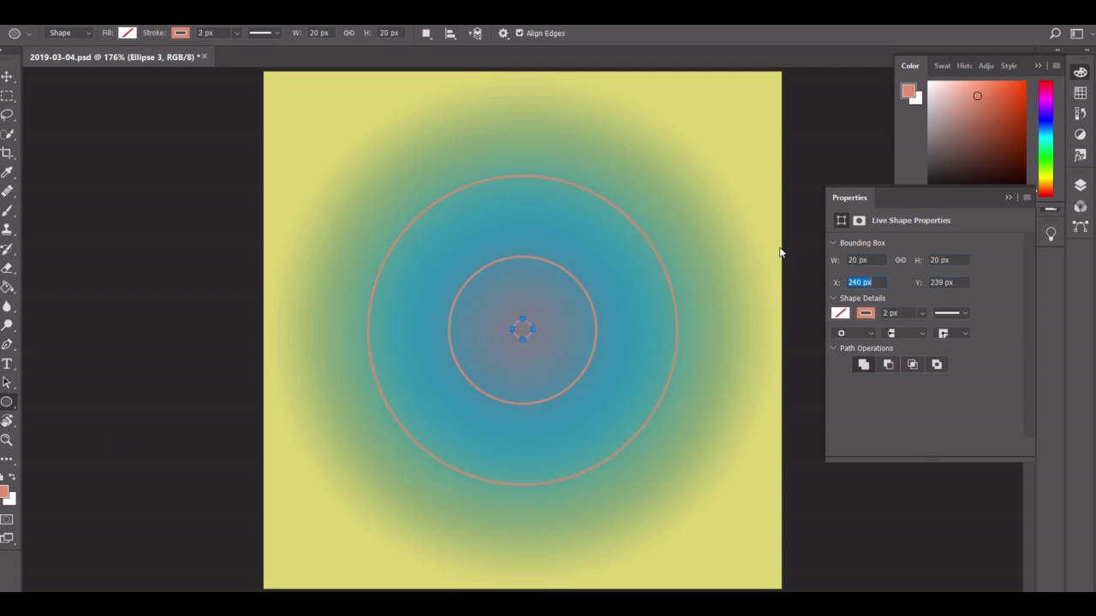
key(Tab)
text(240)
key(Return)
Draw the large 470 px outer circle around the others
drag(281, 94, 769, 578)
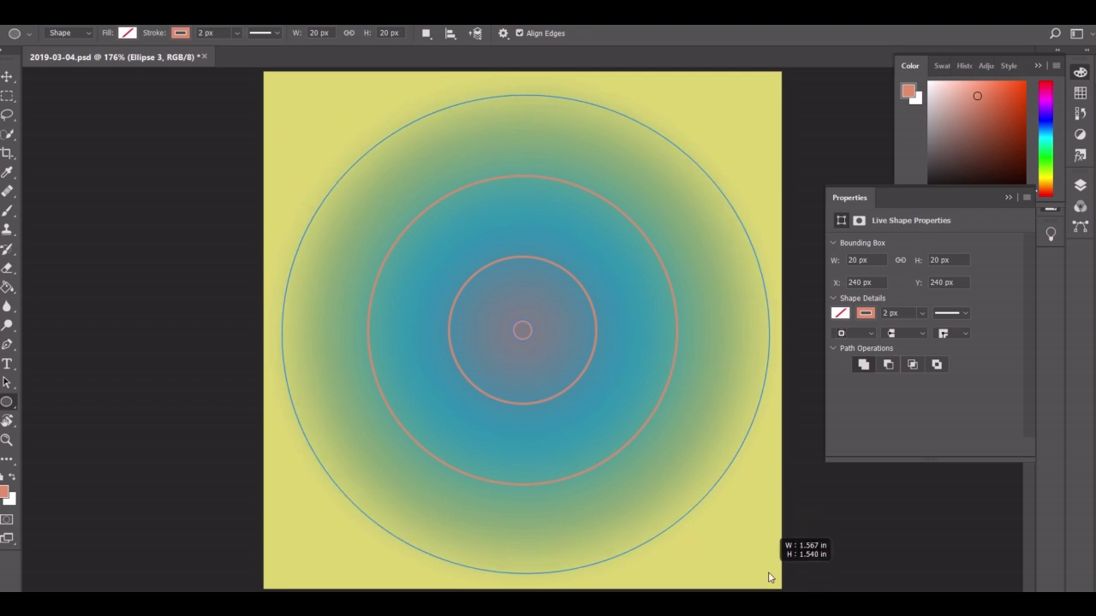
key(Tab)
text(470)
key(Tab)
text(15)
key(Tab)
text(15)
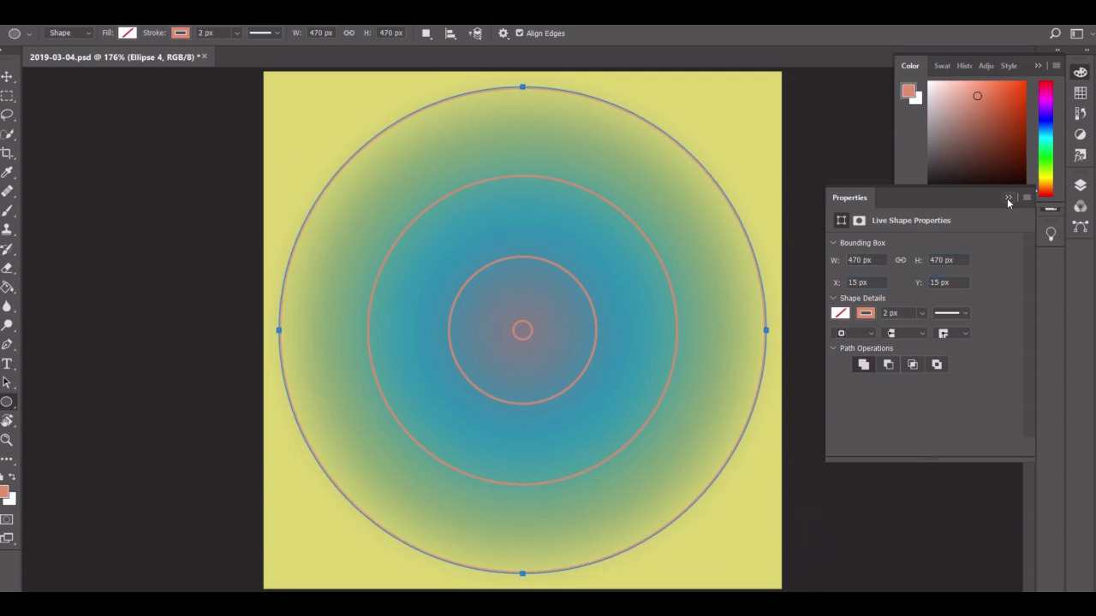
click(1008, 198)
key(b)
click(586, 32)
Add a dual-axis symmetry guide and zoom in on the centre circle
click(616, 110)
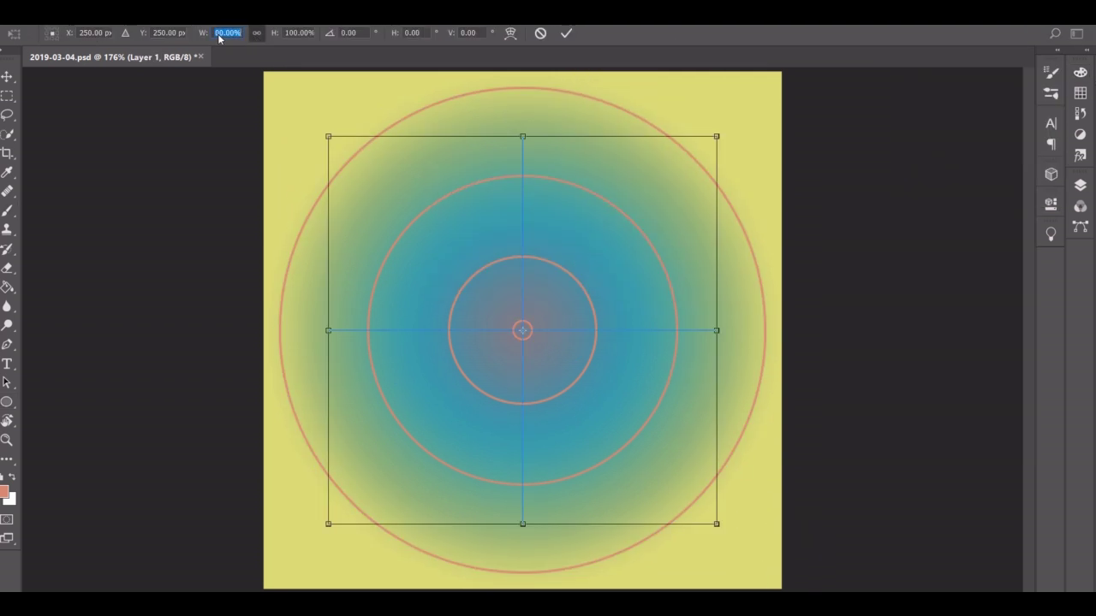
click(566, 32)
click(1080, 185)
click(902, 178)
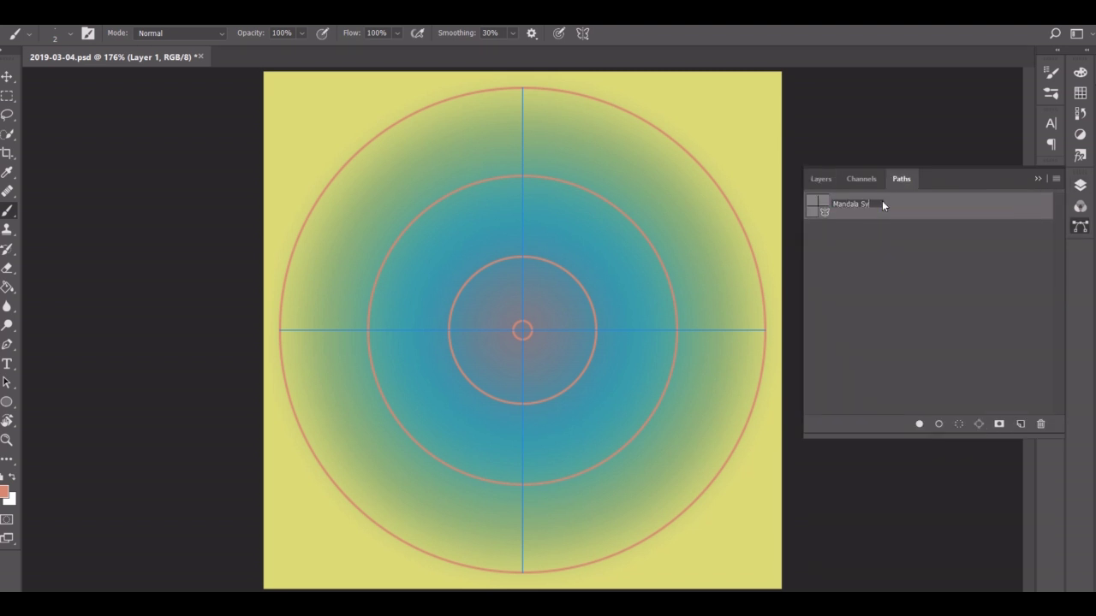
key(z)
drag(530, 333, 510, 333)
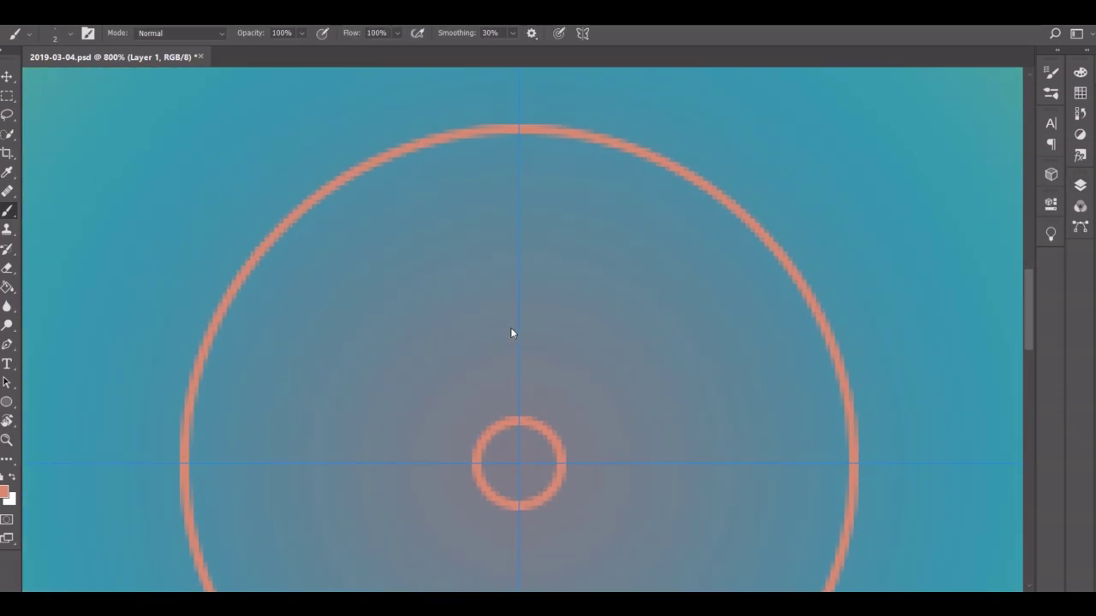
Paint trial mirrored branches from rim to centre, then undo them
mouse_move(518, 128)
mouse_down()
mouse_move(566, 250)
mouse_move(514, 368)
mouse_move(504, 333)
mouse_up()
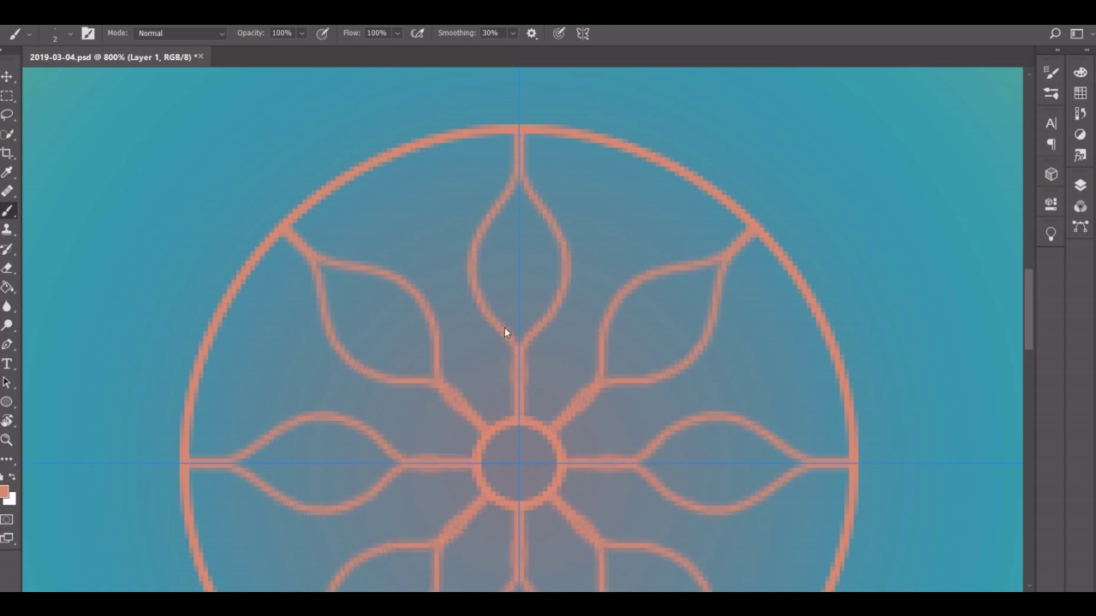
key(e)
click(60, 33)
key(Escape)
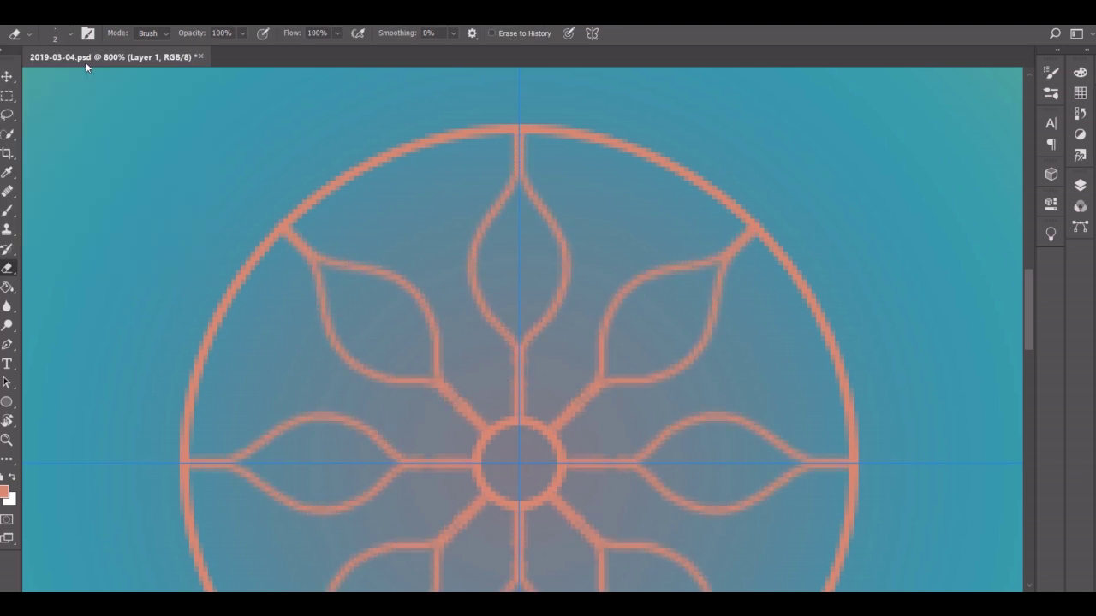
key(b)
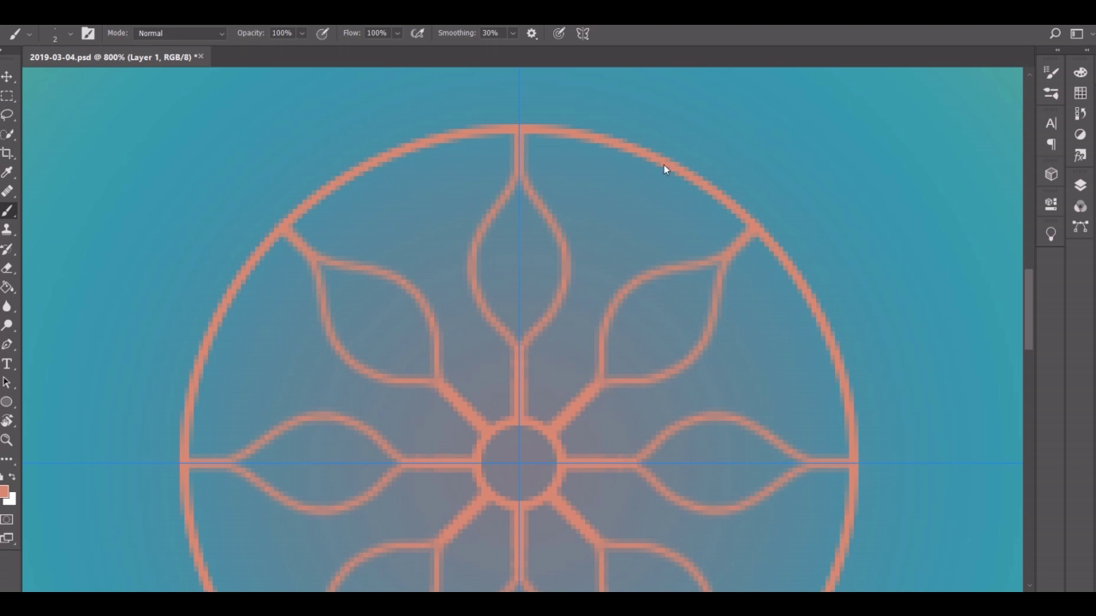
drag(682, 175, 554, 417)
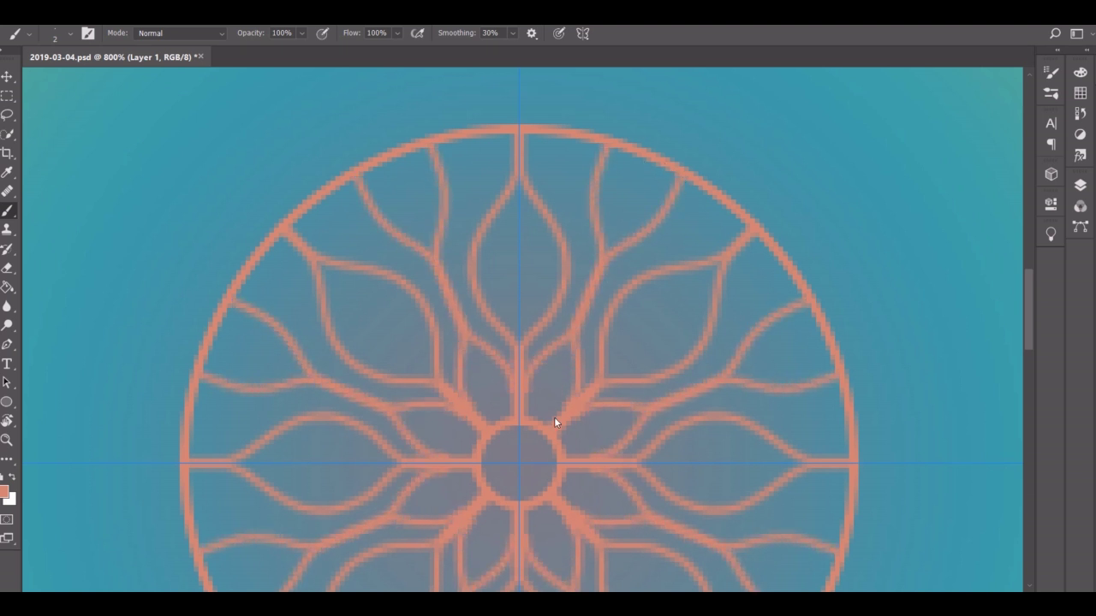
key(ctrl+z)
key(ctrl+z)
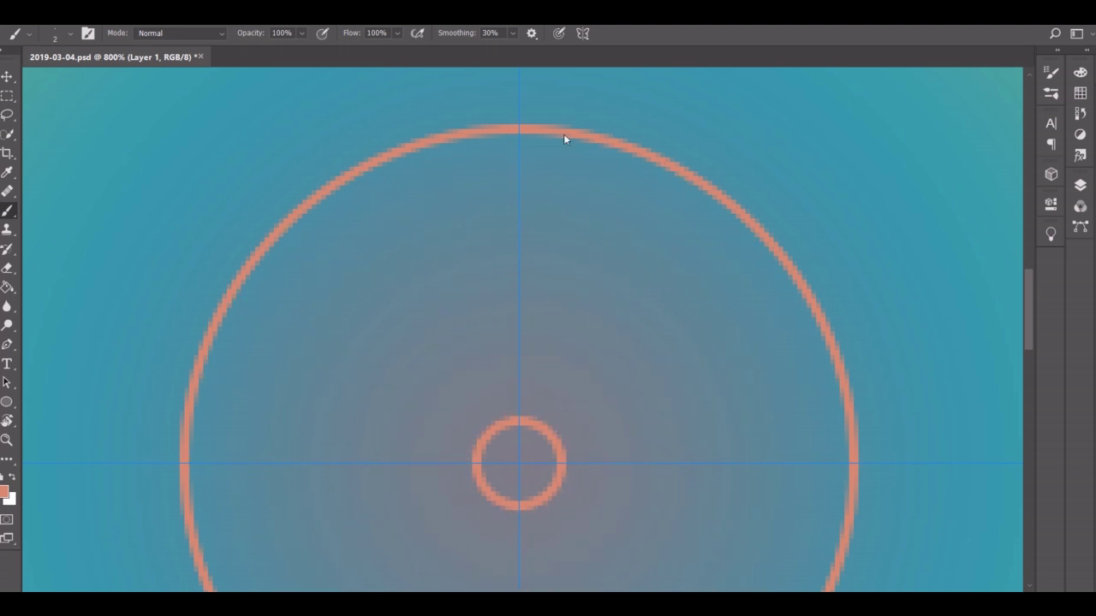
Paint mirrored curved leaf branches from the top rim and trim the centre stroke
mouse_move(563, 134)
mouse_down()
mouse_move(524, 259)
mouse_move(541, 362)
mouse_move(519, 416)
mouse_move(519, 279)
mouse_move(586, 142)
mouse_move(626, 207)
mouse_move(633, 270)
mouse_move(531, 433)
mouse_move(529, 323)
mouse_move(533, 391)
mouse_move(534, 335)
mouse_move(522, 413)
mouse_move(534, 328)
mouse_up()
key(e)
key(ctrl+z)
key(b)
key(e)
key(b)
scroll(514, 377, up, 1)
Paint a mirrored wavy curve across the top, retracing an erased gap and undoing a bumpy curve
scroll(514, 377, up, 5)
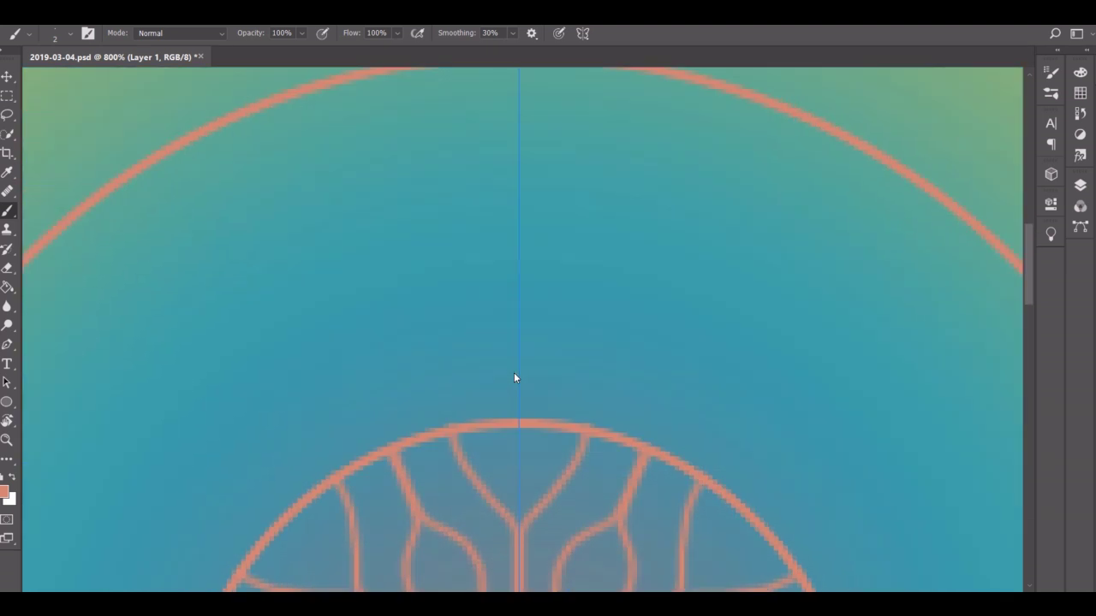
scroll(514, 377, up, 2)
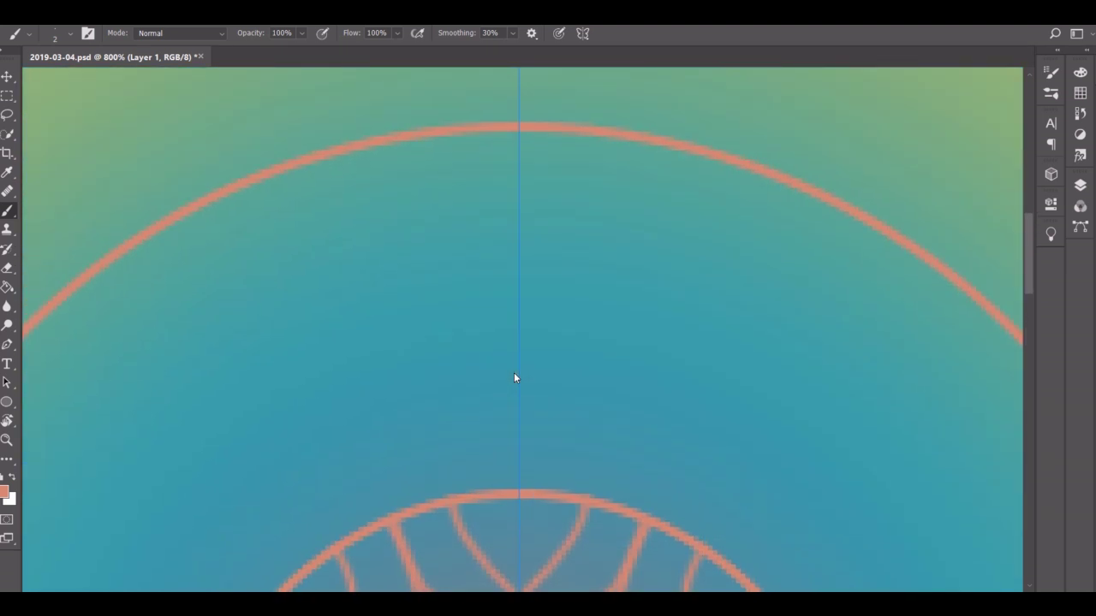
scroll(448, 124, down, 1)
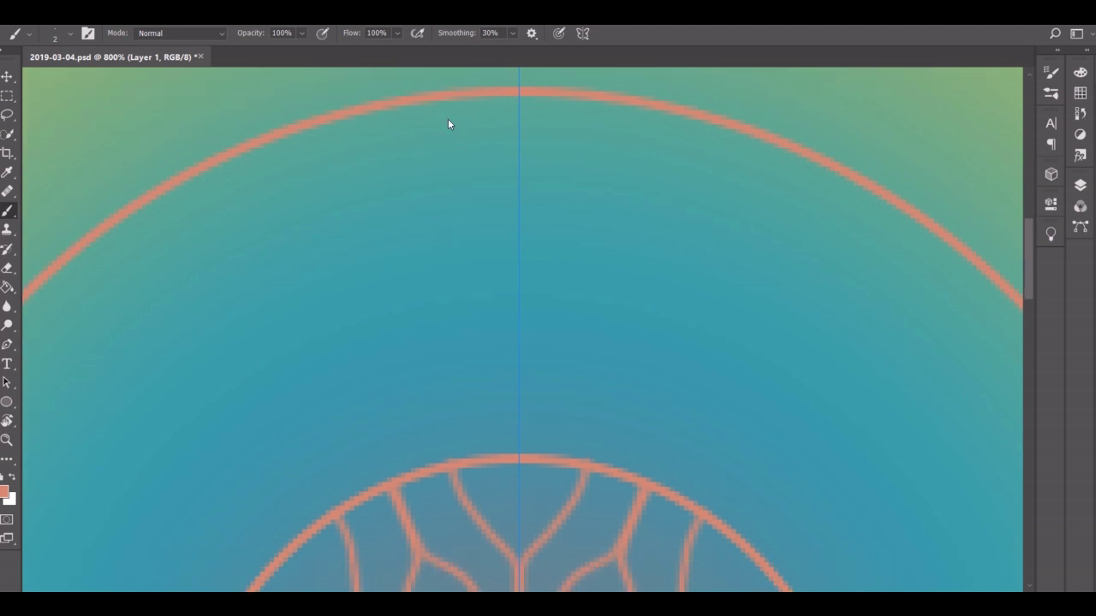
mouse_move(517, 225)
mouse_down()
mouse_move(587, 238)
mouse_move(695, 363)
mouse_up()
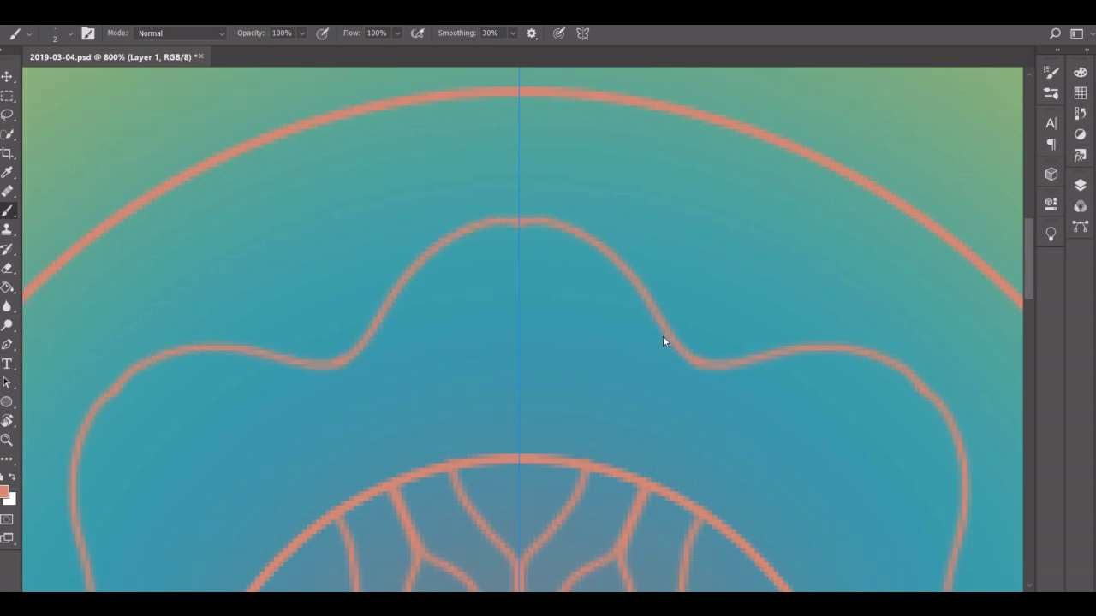
key(e)
click(519, 220)
key(b)
mouse_move(530, 221)
mouse_down()
mouse_move(619, 262)
mouse_move(697, 368)
mouse_up()
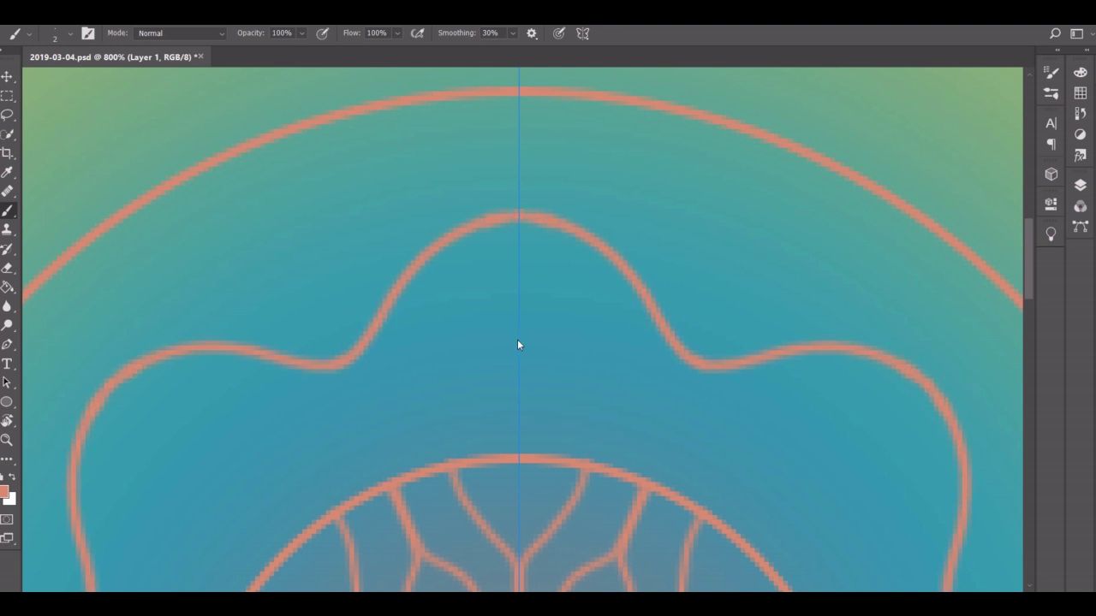
mouse_move(518, 339)
mouse_down()
mouse_move(582, 323)
mouse_move(658, 264)
mouse_move(746, 260)
mouse_move(779, 283)
mouse_move(811, 409)
mouse_up()
key(ctrl+z)
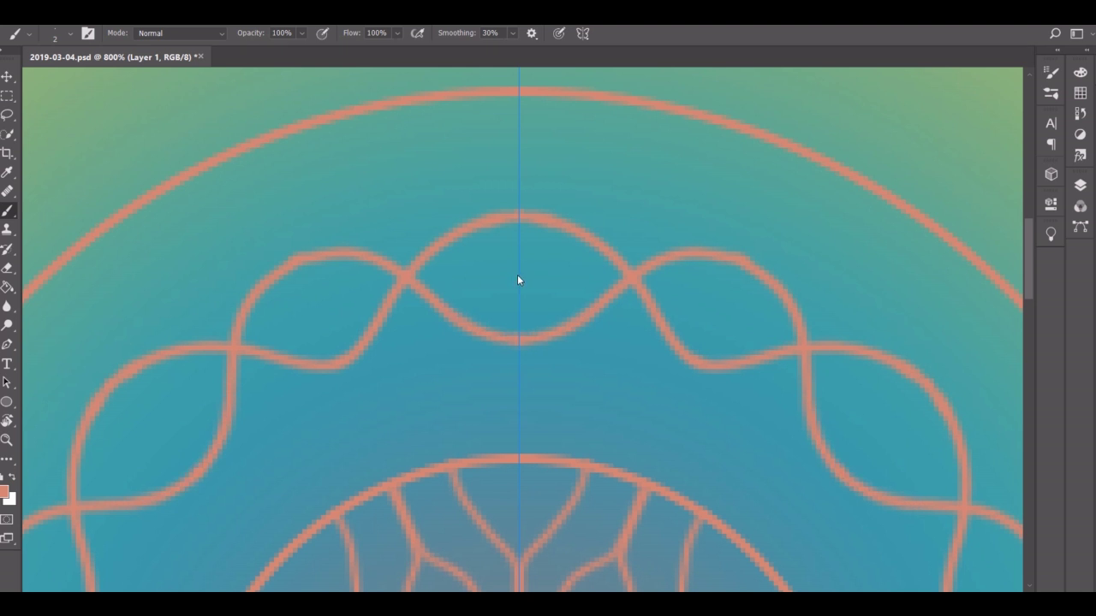
Add interlacing knot curves and several mirrored arcs above and below the centre
mouse_move(518, 272)
mouse_down()
mouse_move(636, 385)
mouse_move(520, 272)
mouse_move(556, 269)
mouse_move(636, 372)
mouse_up()
key(ctrl+z)
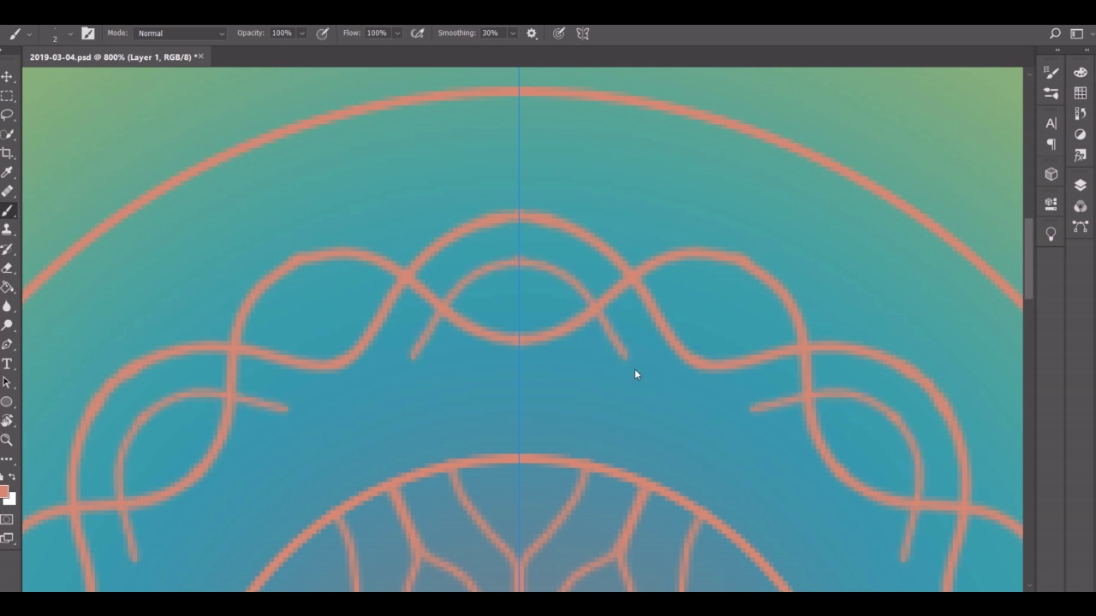
drag(582, 293, 671, 412)
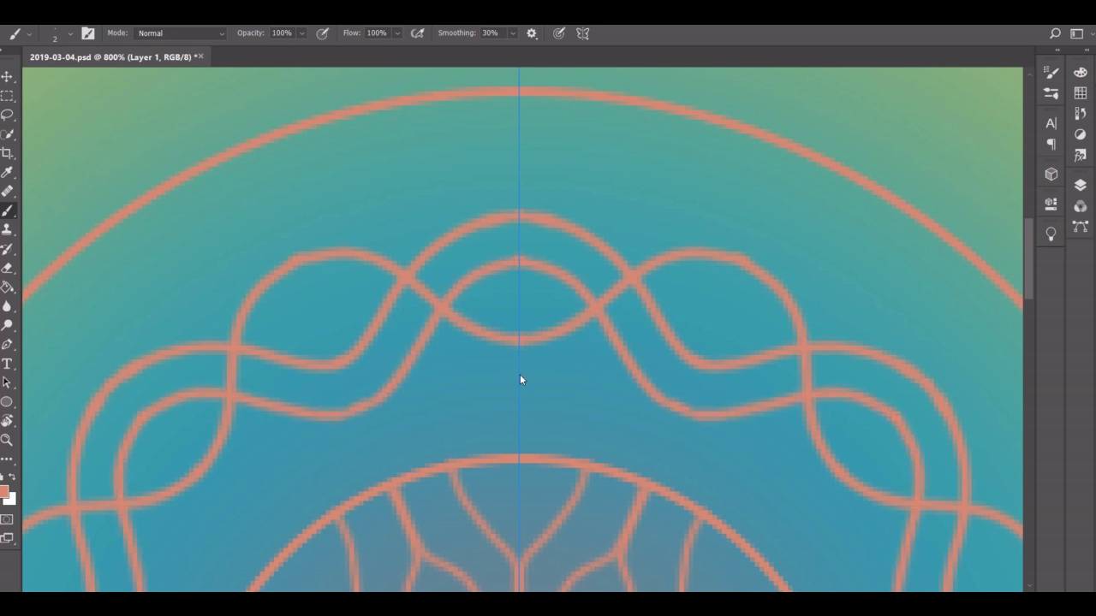
mouse_move(520, 374)
mouse_down()
mouse_move(582, 358)
mouse_move(669, 298)
mouse_move(731, 297)
mouse_move(774, 373)
mouse_up()
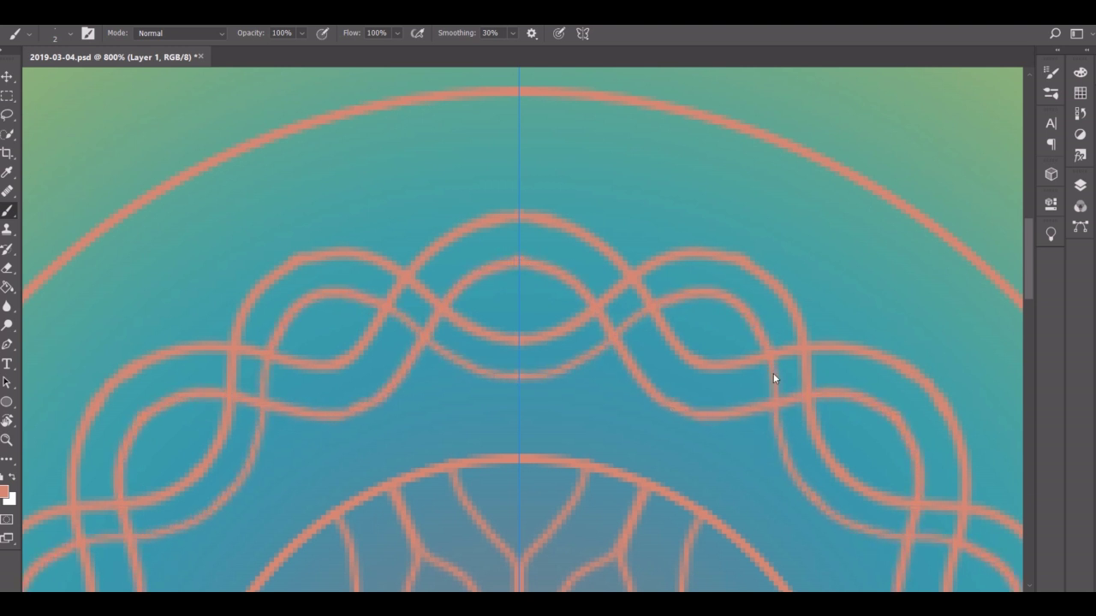
mouse_move(519, 171)
mouse_down()
mouse_move(655, 248)
mouse_move(725, 332)
mouse_up()
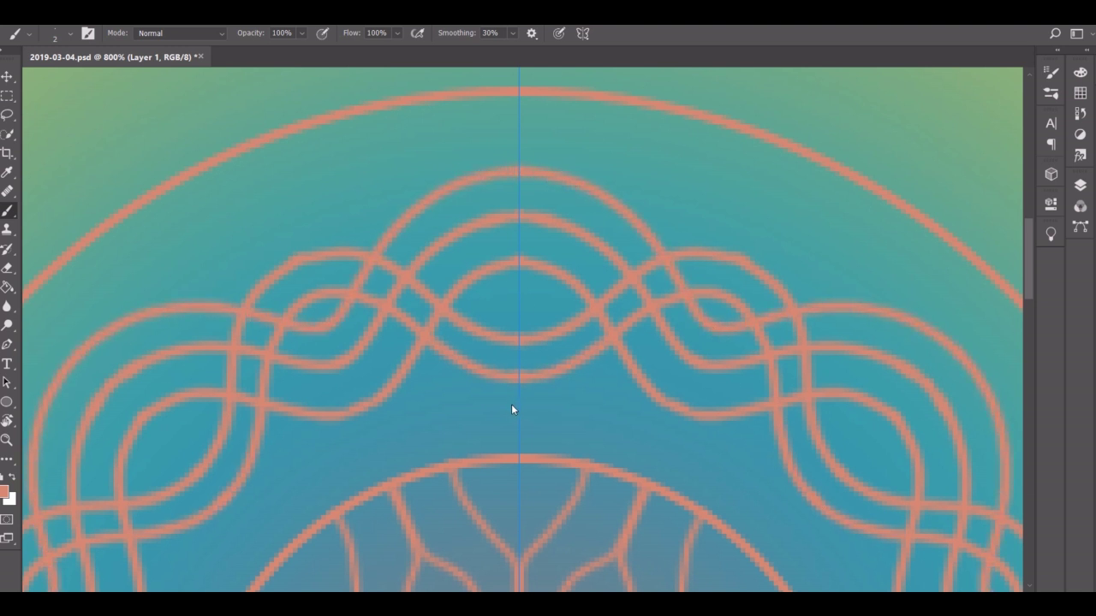
mouse_move(514, 409)
mouse_down()
mouse_move(582, 406)
mouse_move(650, 348)
mouse_move(711, 325)
mouse_up()
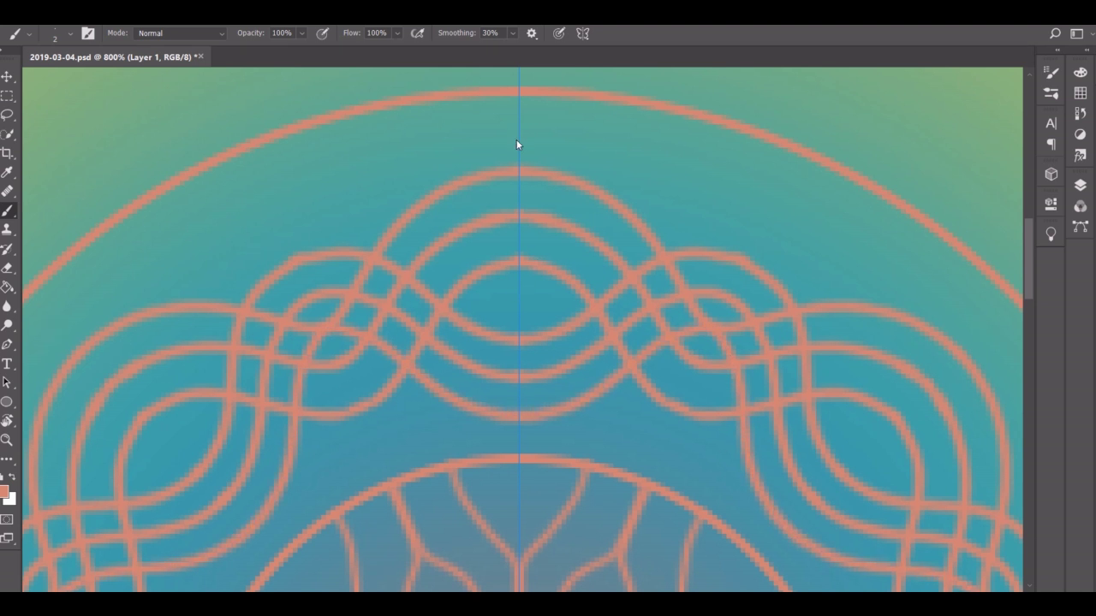
mouse_move(516, 140)
mouse_down()
mouse_move(582, 147)
mouse_move(732, 291)
mouse_up()
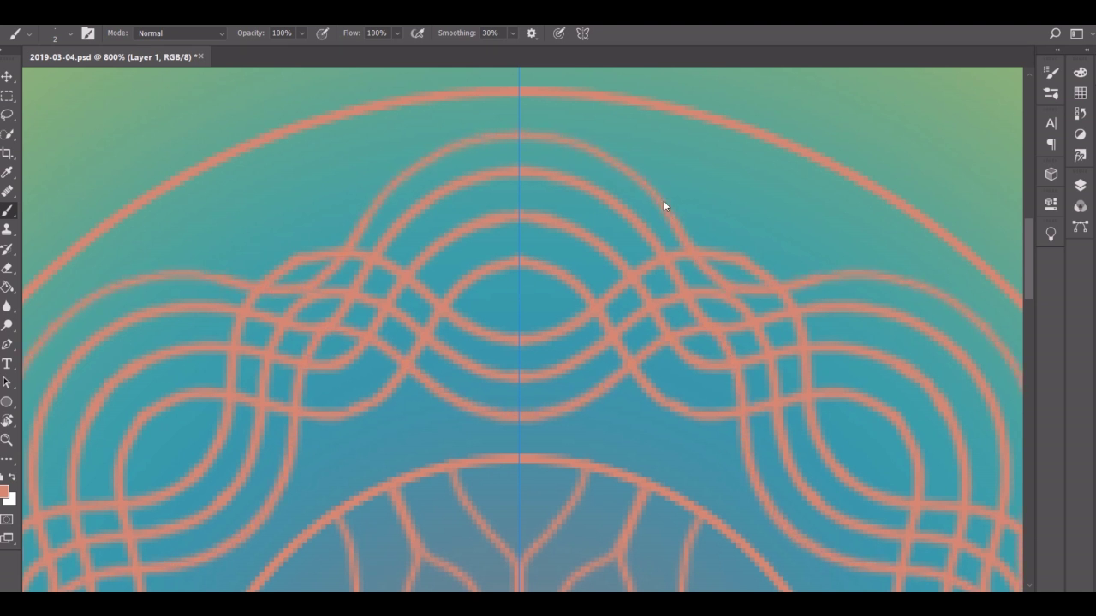
mouse_move(512, 91)
mouse_down()
mouse_move(610, 112)
mouse_move(726, 222)
mouse_up()
Link the lower arc to the side ring clusters with strokes, dots and arches
mouse_move(518, 454)
mouse_down()
mouse_move(611, 420)
mouse_move(687, 371)
mouse_move(515, 456)
mouse_up()
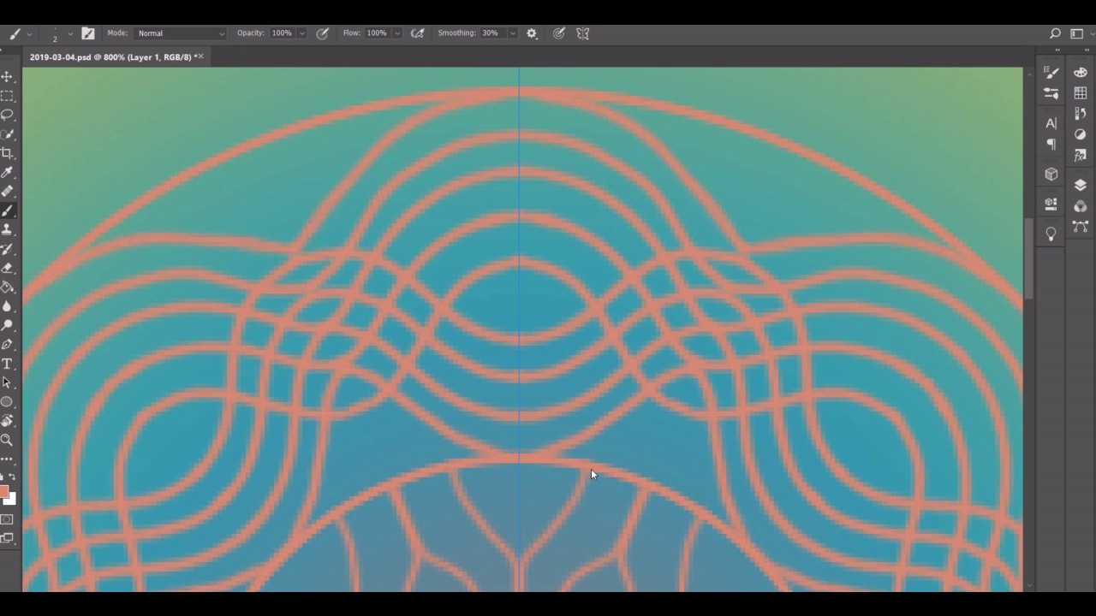
drag(591, 476, 663, 416)
click(522, 309)
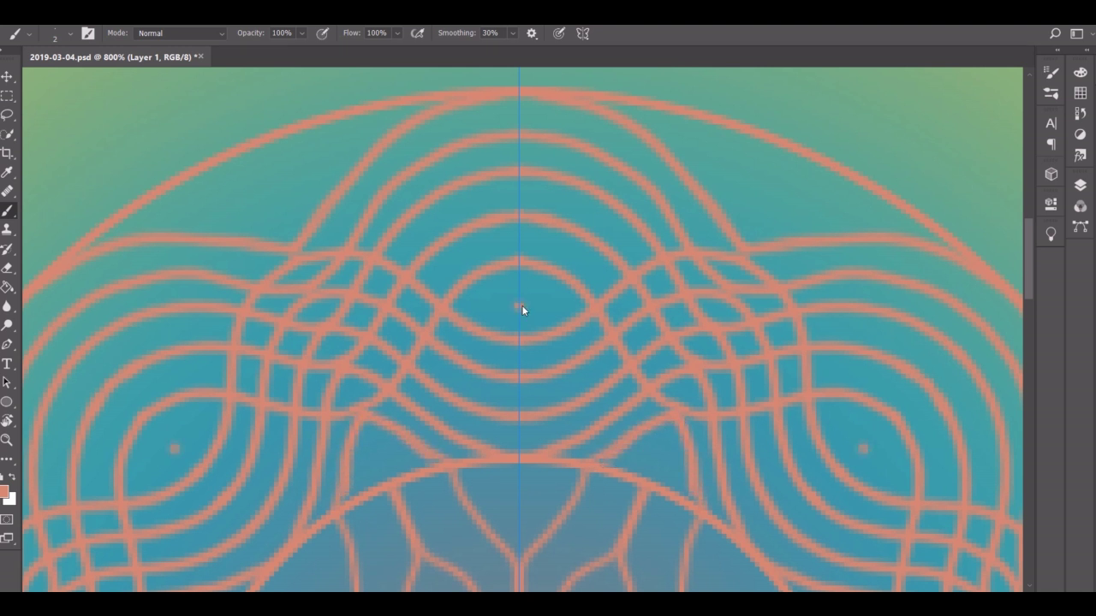
drag(522, 305, 634, 428)
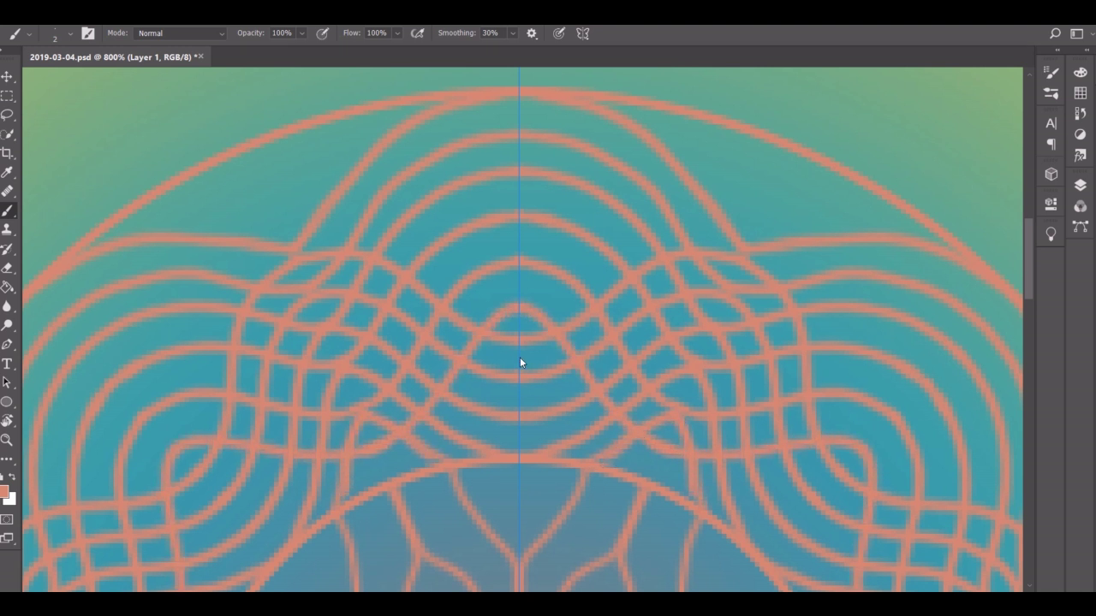
drag(520, 359, 614, 463)
mouse_move(579, 423)
mouse_down()
mouse_move(519, 399)
mouse_move(575, 471)
mouse_move(518, 436)
mouse_up()
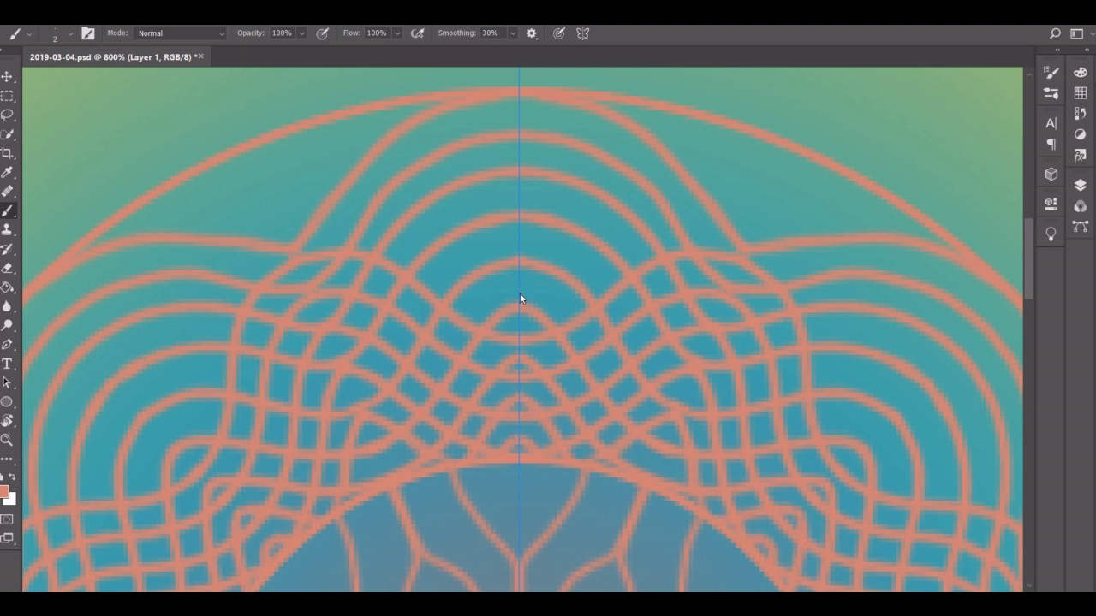
Replace the last central arches with inverted-V strokes and arches across the upper mesh
key(ctrl+z)
key(ctrl+z)
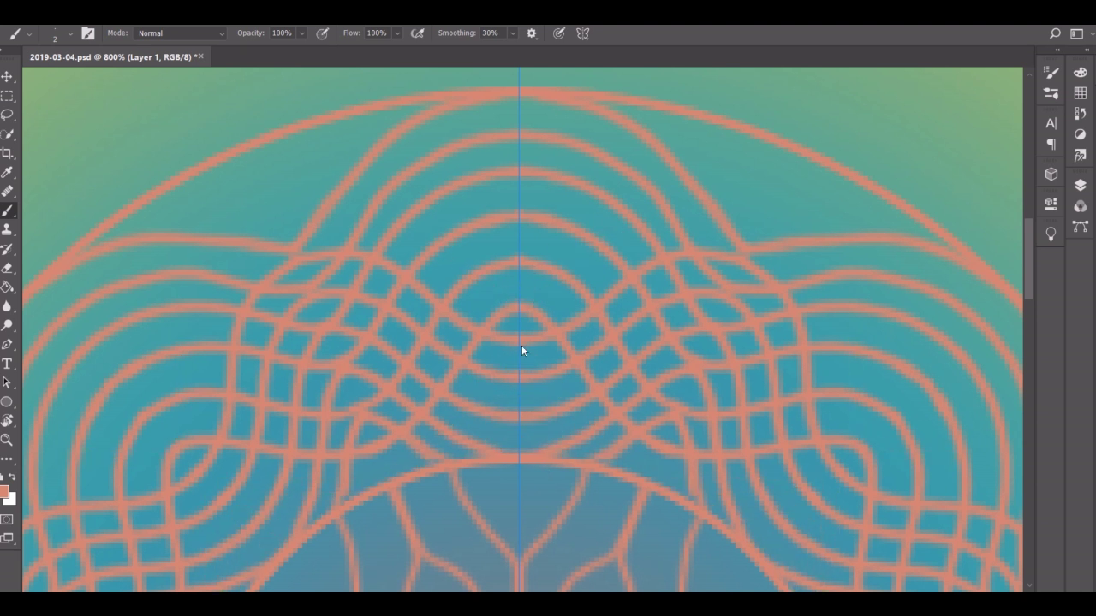
mouse_move(521, 351)
mouse_down()
mouse_move(538, 418)
mouse_move(521, 409)
mouse_move(513, 360)
mouse_up()
mouse_move(518, 305)
mouse_down()
mouse_move(680, 215)
mouse_move(712, 215)
mouse_up()
mouse_move(552, 292)
mouse_down()
mouse_move(528, 256)
mouse_move(663, 179)
mouse_move(746, 186)
mouse_move(554, 233)
mouse_move(523, 211)
mouse_move(594, 157)
mouse_move(748, 142)
mouse_move(660, 140)
mouse_move(511, 200)
mouse_move(590, 117)
mouse_move(543, 163)
mouse_move(537, 132)
mouse_move(837, 206)
mouse_move(727, 169)
mouse_move(788, 186)
mouse_move(751, 160)
mouse_up()
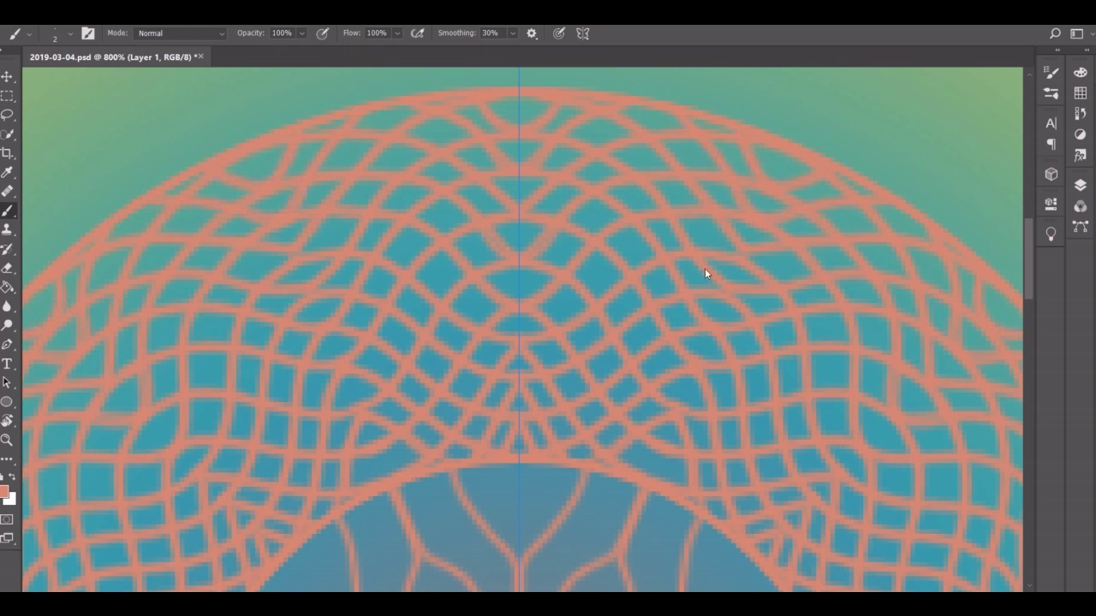
Draw the mirrored hamsa outline rising from the mesh
scroll(656, 455, up, 5)
scroll(646, 463, up, 5)
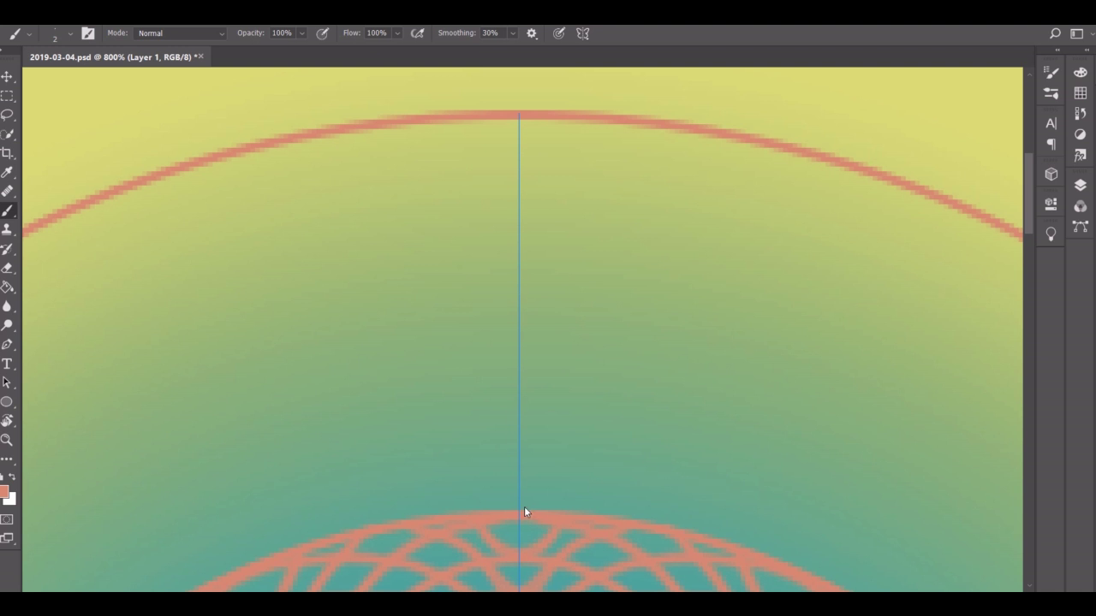
mouse_move(536, 514)
mouse_down()
mouse_move(613, 462)
mouse_move(653, 360)
mouse_up()
mouse_move(699, 304)
mouse_down()
mouse_move(697, 256)
mouse_move(614, 260)
mouse_move(599, 160)
mouse_move(556, 161)
mouse_move(519, 139)
mouse_up()
At brush size 1, add inner arches in the fingers and inner palm lines
right_click(200, 120)
drag(109, 52, 106, 53)
key(Return)
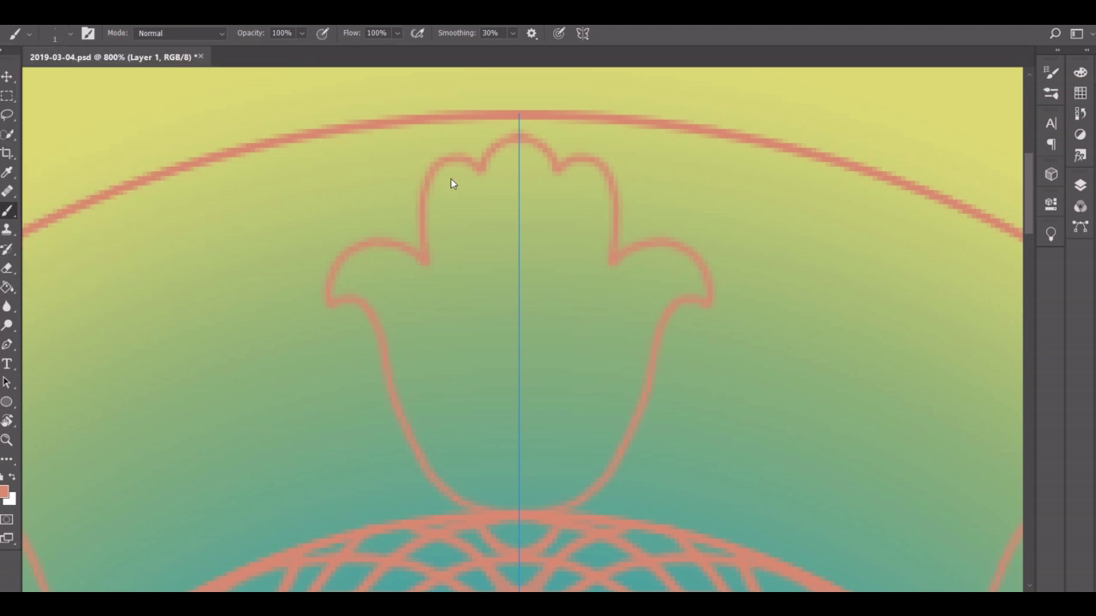
drag(450, 178, 474, 267)
mouse_move(449, 183)
mouse_down()
mouse_move(439, 272)
mouse_move(364, 262)
mouse_up()
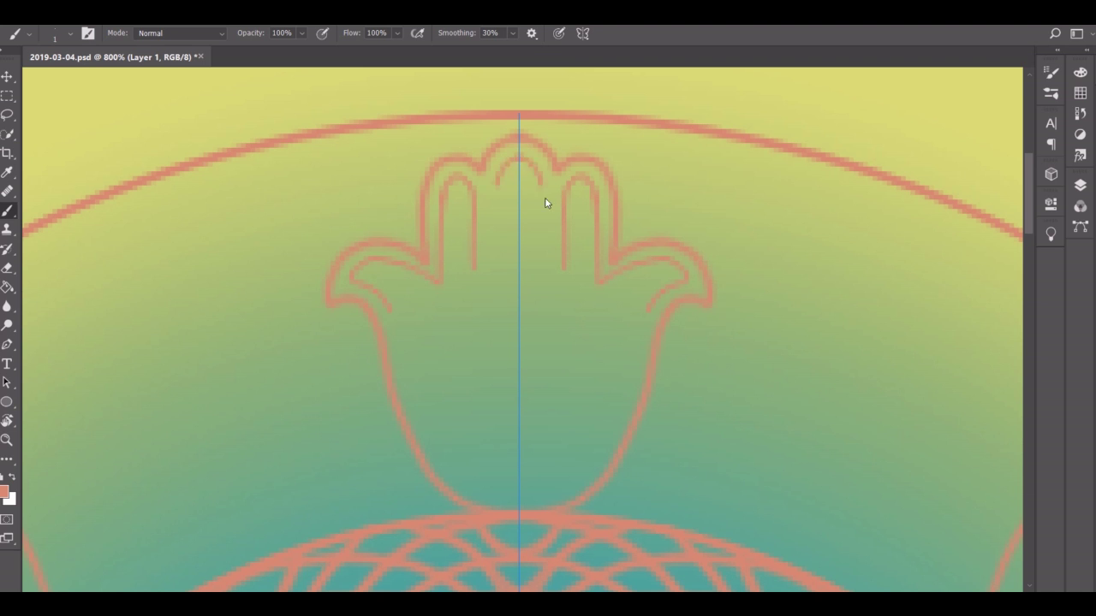
drag(546, 202, 550, 318)
drag(631, 372, 593, 463)
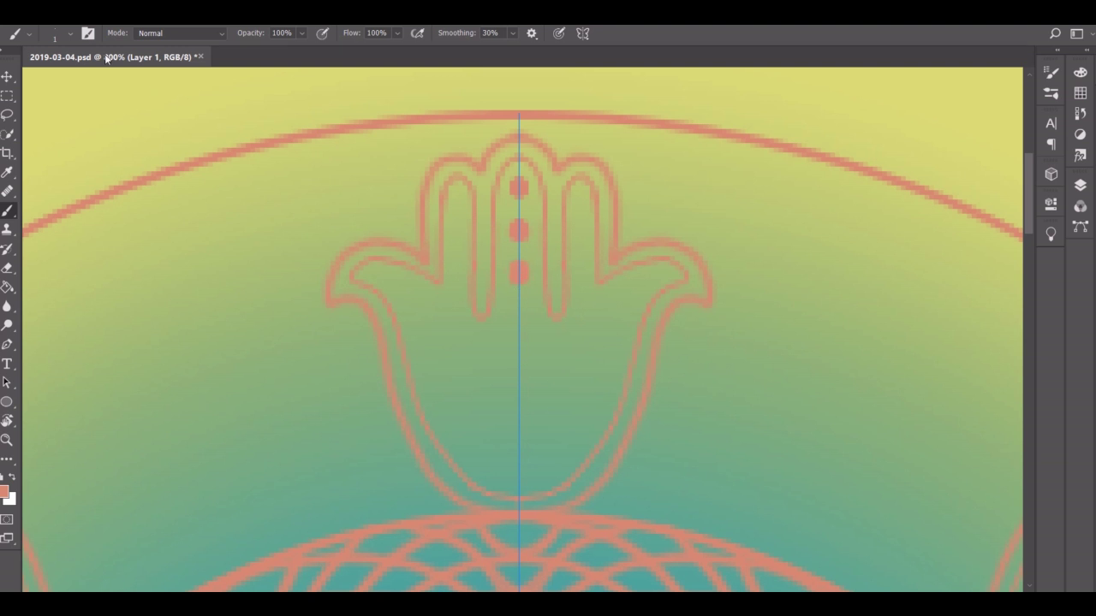
Resize the brush and dot the hamsa's side fingers
click(71, 33)
drag(86, 73, 90, 73)
click(519, 190)
click(72, 35)
click(581, 203)
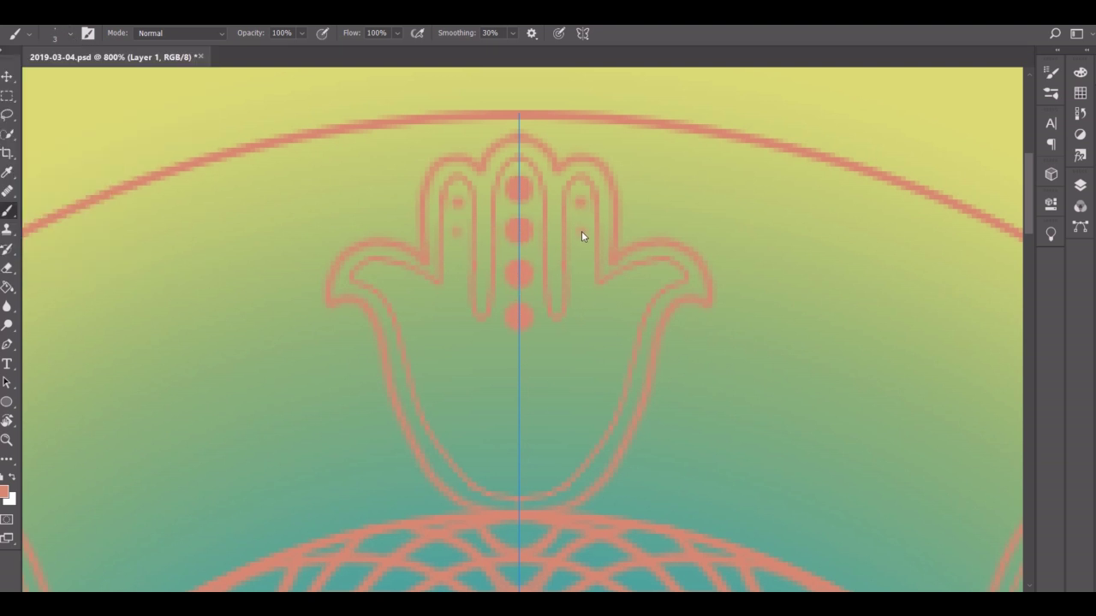
click(581, 232)
click(581, 257)
With the thinnest brush, draw the inner outline of the hamsa palm
click(86, 33)
drag(90, 74, 86, 74)
ctrl+click(485, 452)
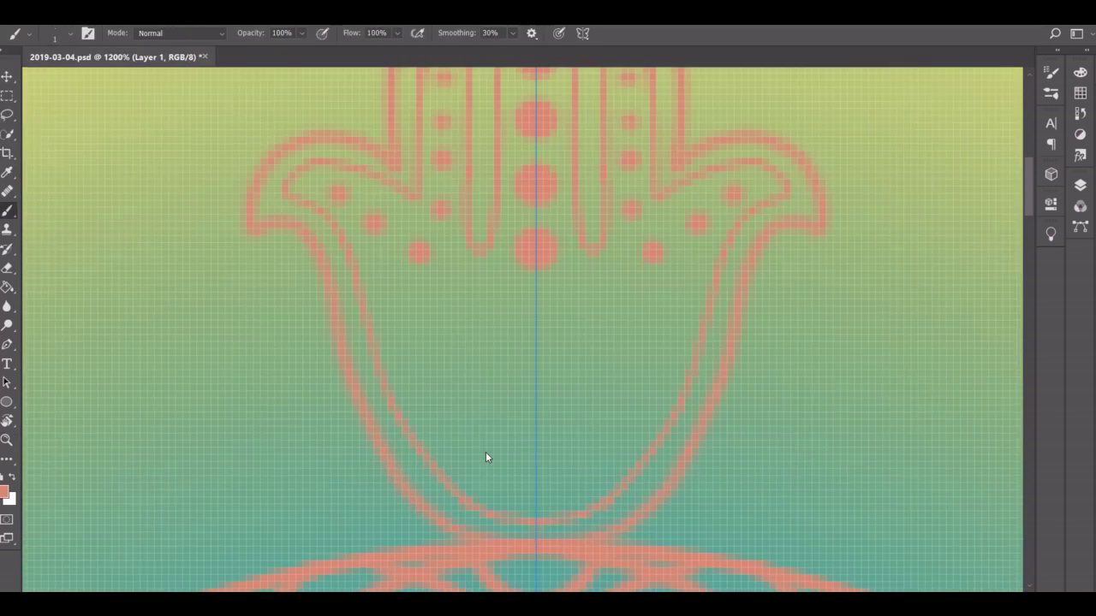
mouse_move(603, 286)
mouse_down()
mouse_move(660, 386)
mouse_move(563, 494)
mouse_up()
drag(534, 327, 630, 326)
Zoom into the gap between the hamsas and set a 2 px brush
key(z)
key(ctrl+0)
click(614, 153)
click(615, 159)
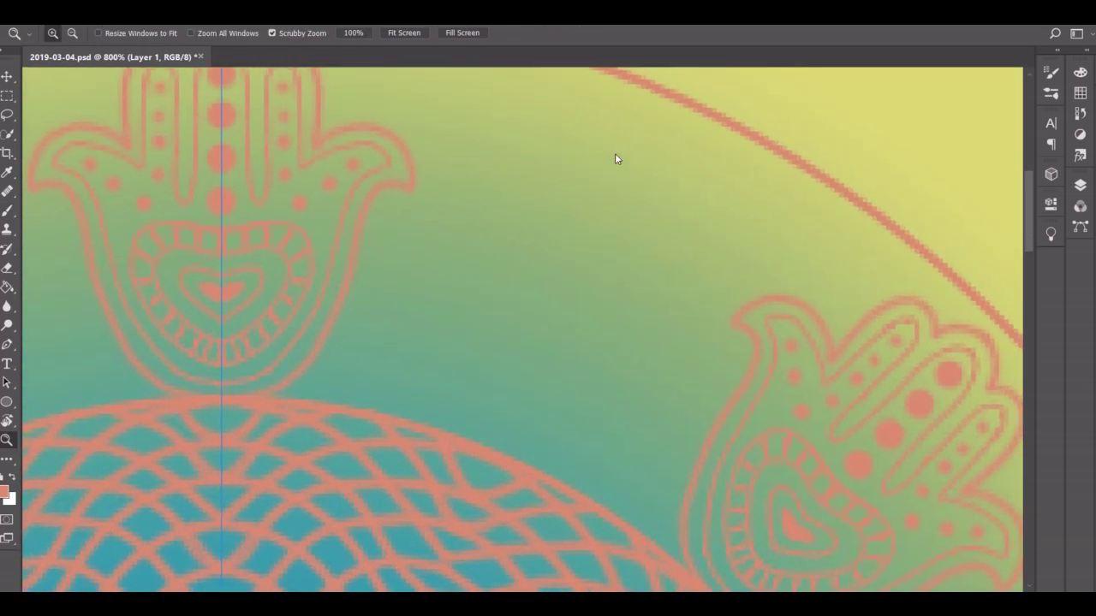
click(615, 158)
key(b)
click(29, 34)
key(bracketright)
key(Return)
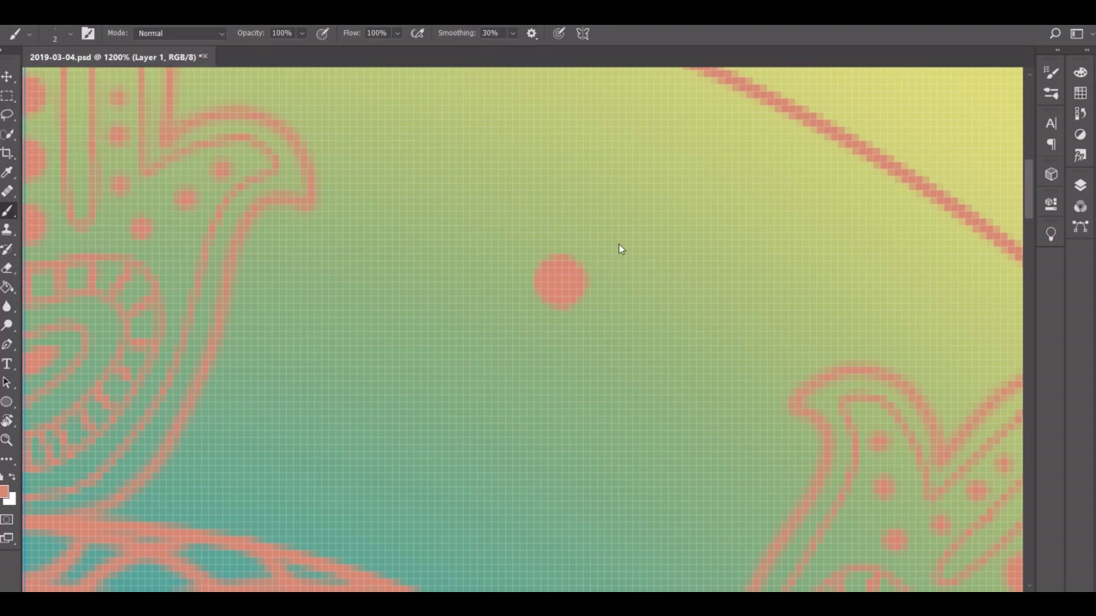
Paint a crescent and teardrop petals with a loop in the gap between hamsas
mouse_move(520, 221)
mouse_down()
mouse_move(614, 240)
mouse_move(640, 271)
mouse_move(641, 254)
mouse_move(587, 200)
mouse_up()
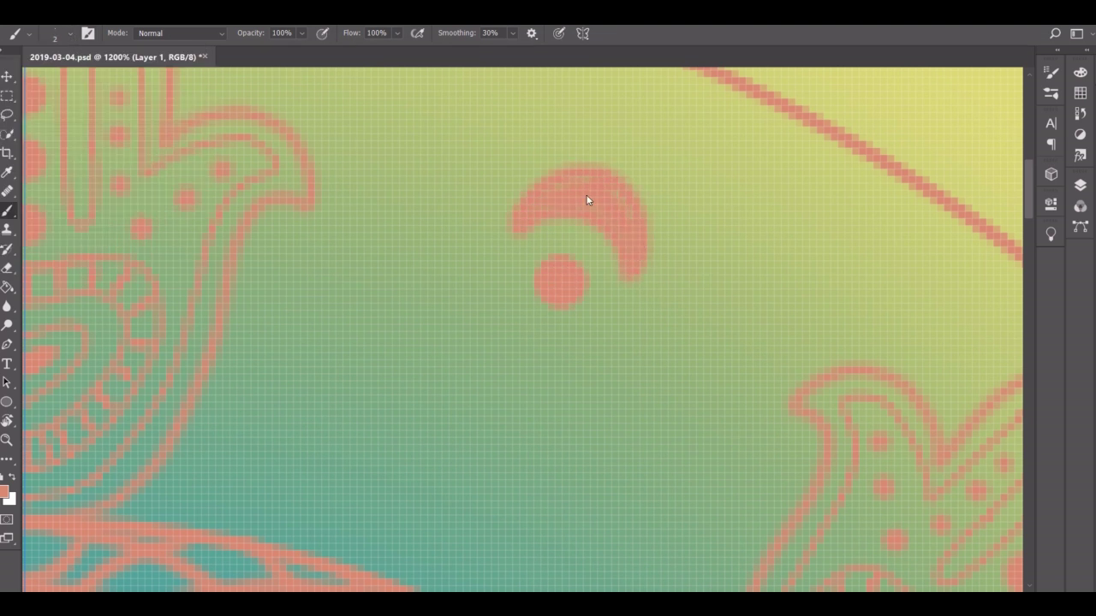
drag(490, 291, 495, 315)
drag(604, 339, 581, 355)
mouse_move(672, 223)
mouse_down()
mouse_move(804, 203)
mouse_move(771, 183)
mouse_move(797, 184)
mouse_move(691, 215)
mouse_up()
drag(673, 274, 733, 275)
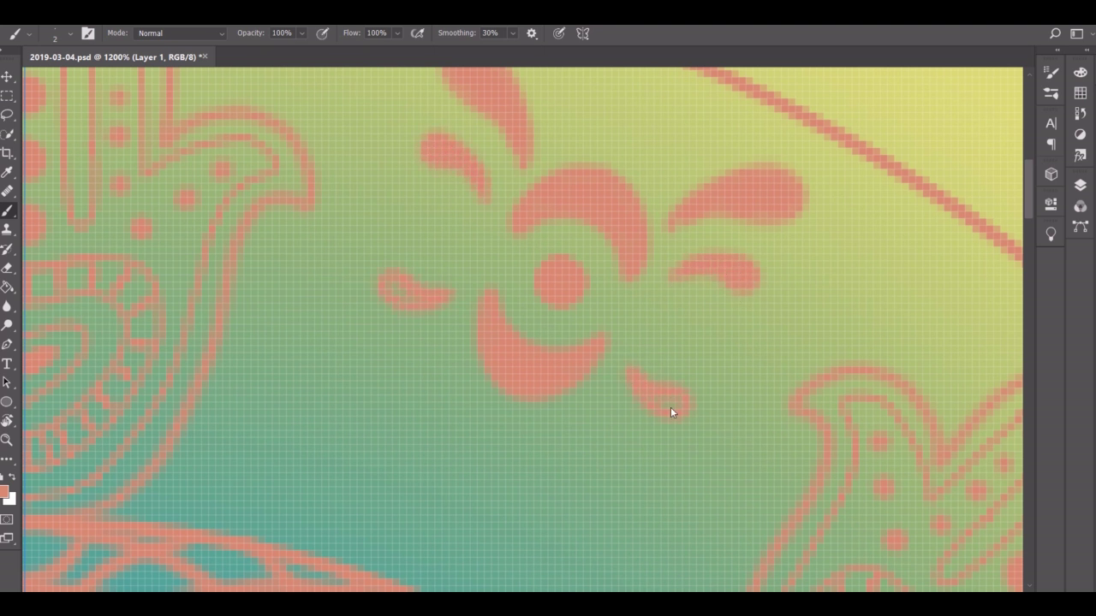
drag(670, 413, 633, 381)
mouse_move(593, 414)
mouse_down()
mouse_move(679, 494)
mouse_move(626, 479)
mouse_move(606, 490)
mouse_up()
Add a round dot and erase its centre into a hollow ring
click(493, 452)
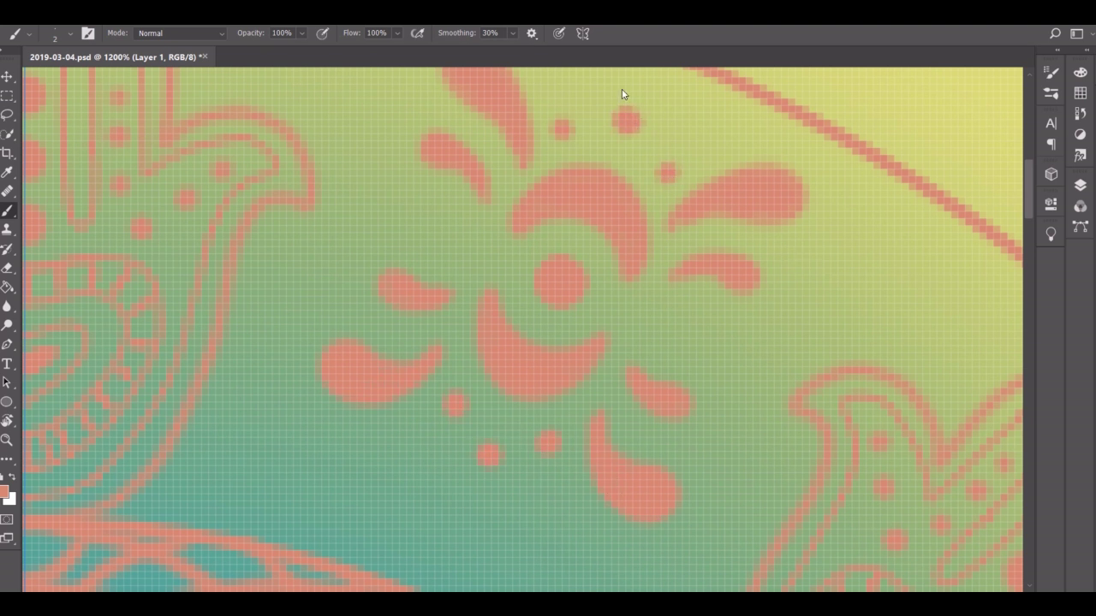
key(e)
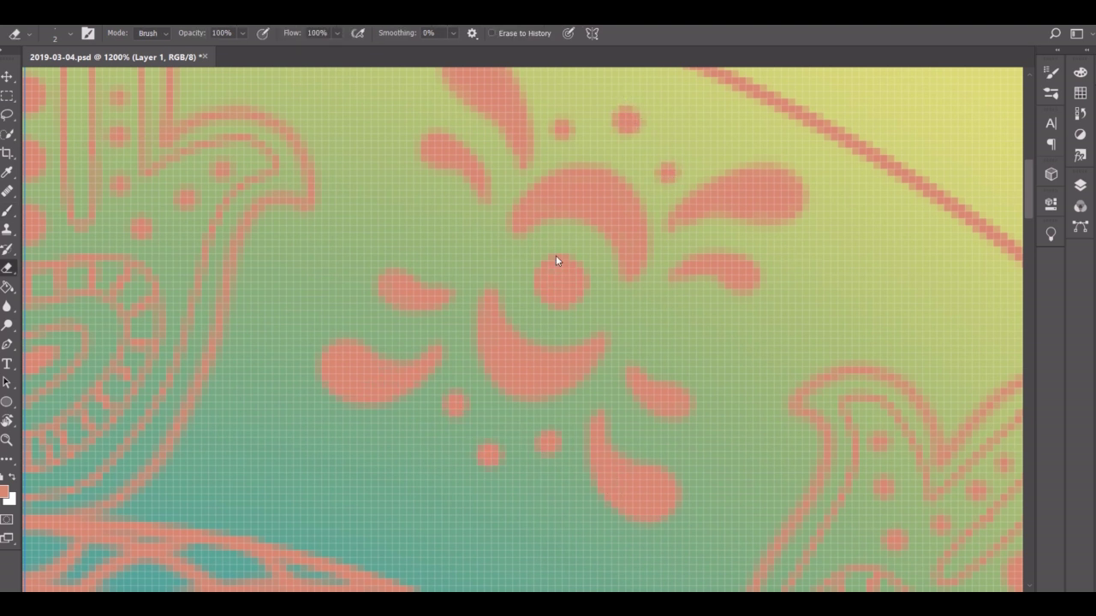
key(b)
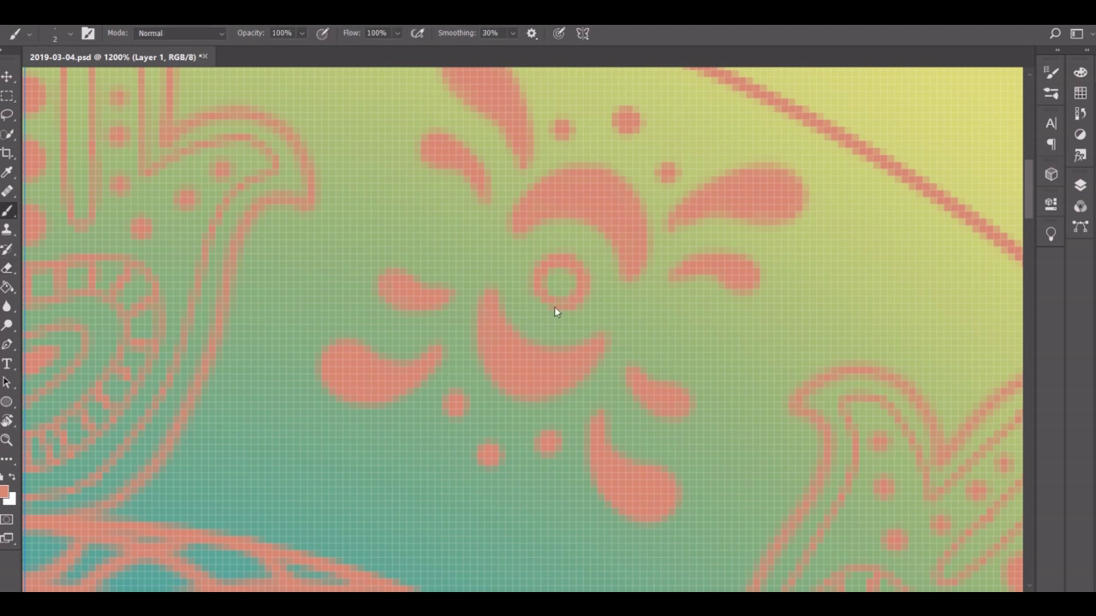
scroll(554, 308, down, 2)
scroll(665, 205, up, 3)
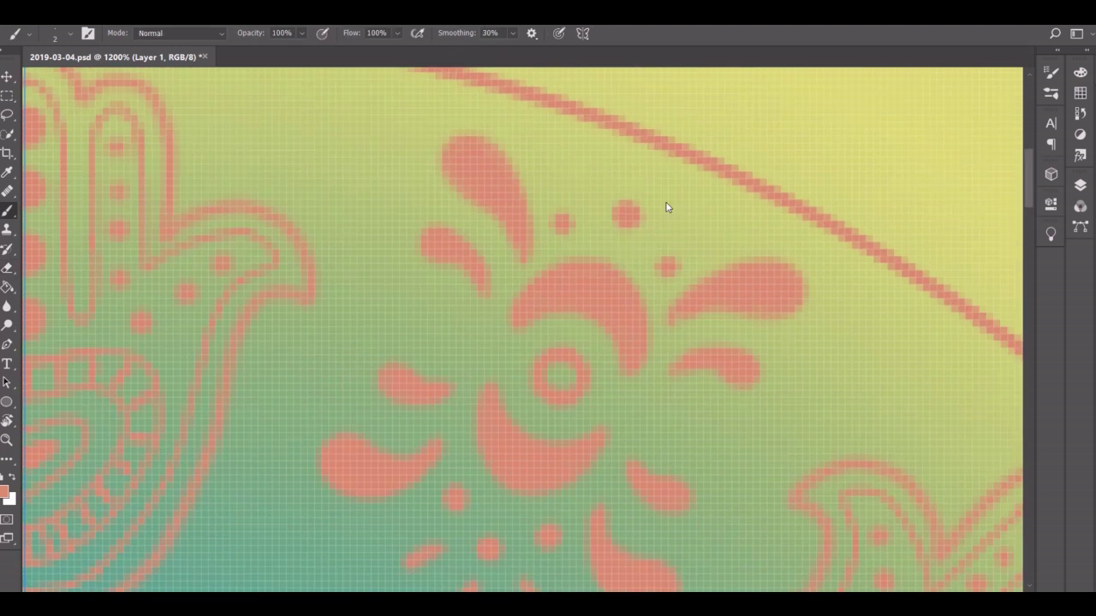
scroll(636, 200, up, 2)
scroll(254, 205, up, 2)
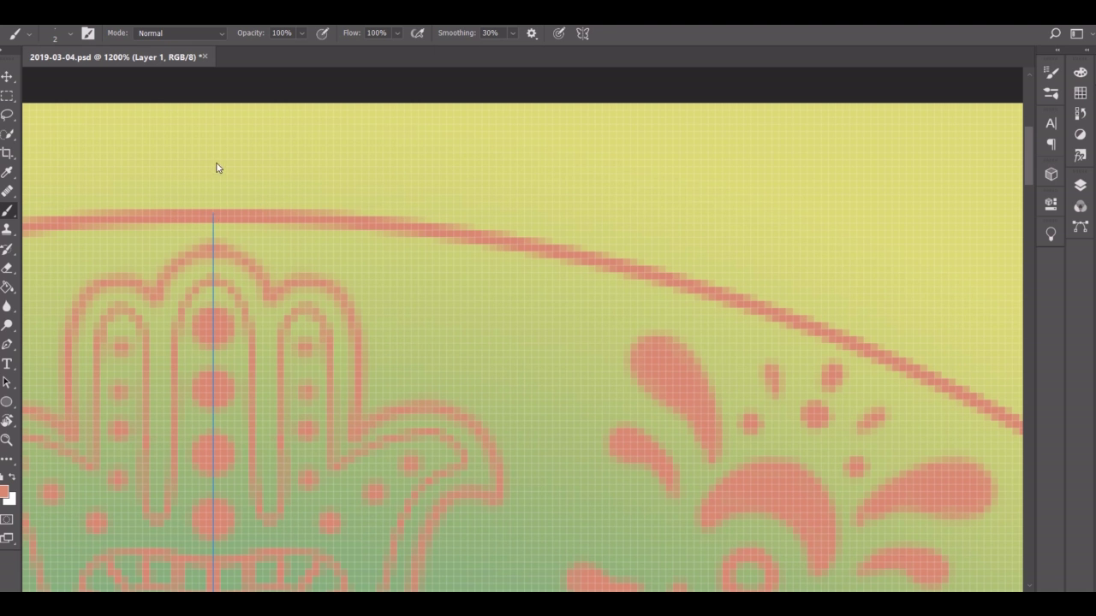
Paint scalloped arches along the outer circle, undoing the extra ones
mouse_move(254, 206)
mouse_down()
mouse_move(99, 210)
mouse_move(323, 200)
mouse_move(404, 227)
mouse_up()
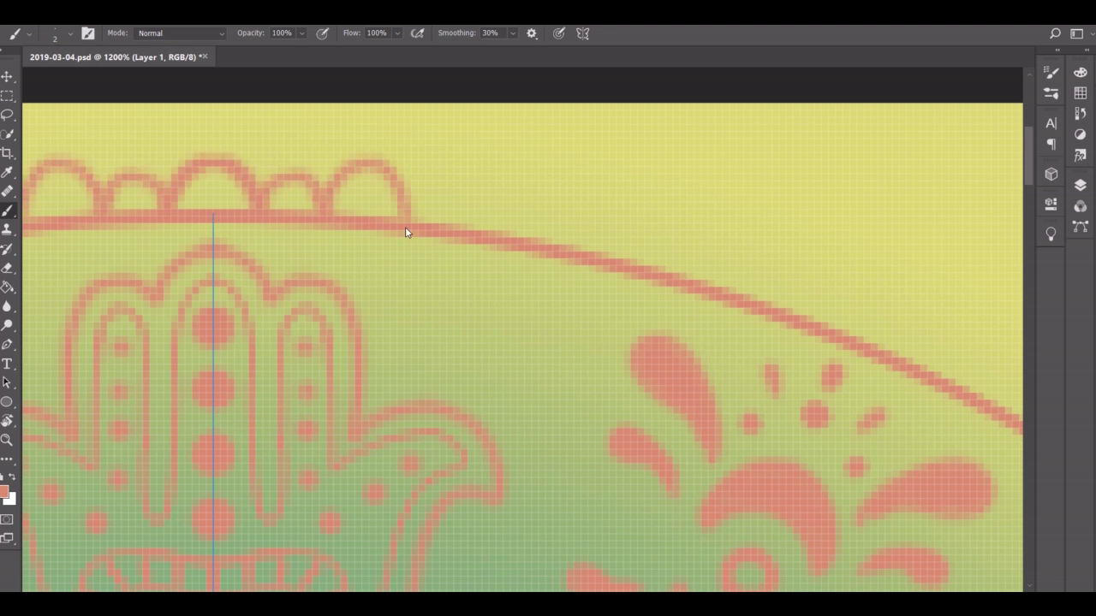
mouse_move(333, 216)
mouse_down()
mouse_move(474, 231)
mouse_move(551, 203)
mouse_move(594, 220)
mouse_move(649, 215)
mouse_move(707, 294)
mouse_move(835, 333)
mouse_move(843, 291)
mouse_move(743, 303)
mouse_move(672, 220)
mouse_move(750, 272)
mouse_up()
key(ctrl+z)
key(ctrl+z)
key(ctrl+z)
key(ctrl+z)
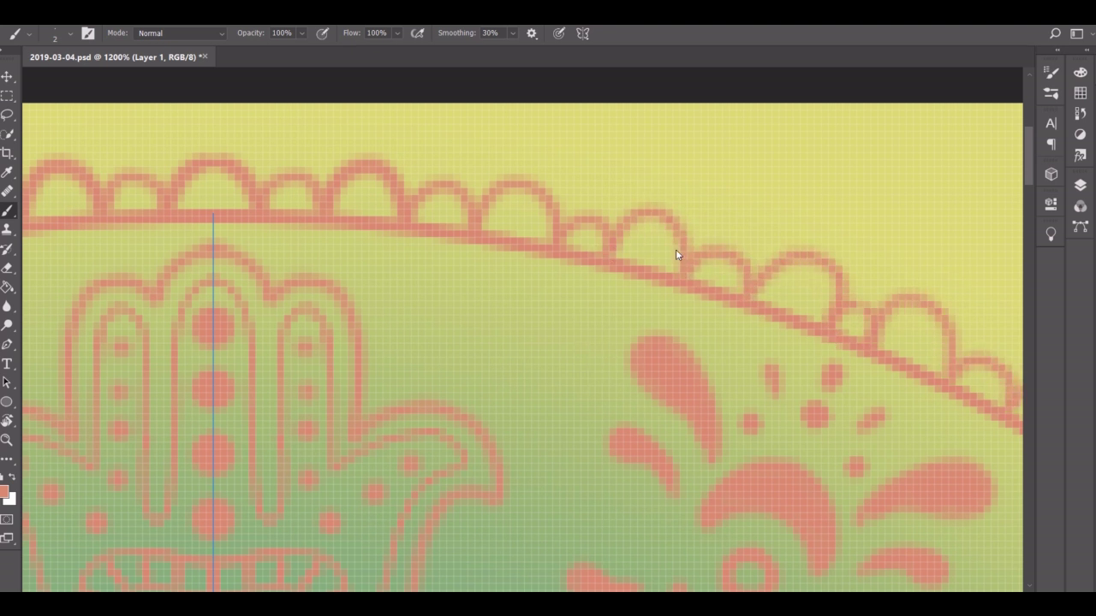
Zoom to the mandala's centre and sprinkle dots along the central flower's petals
key(z)
key(ctrl+0)
drag(506, 325, 601, 338)
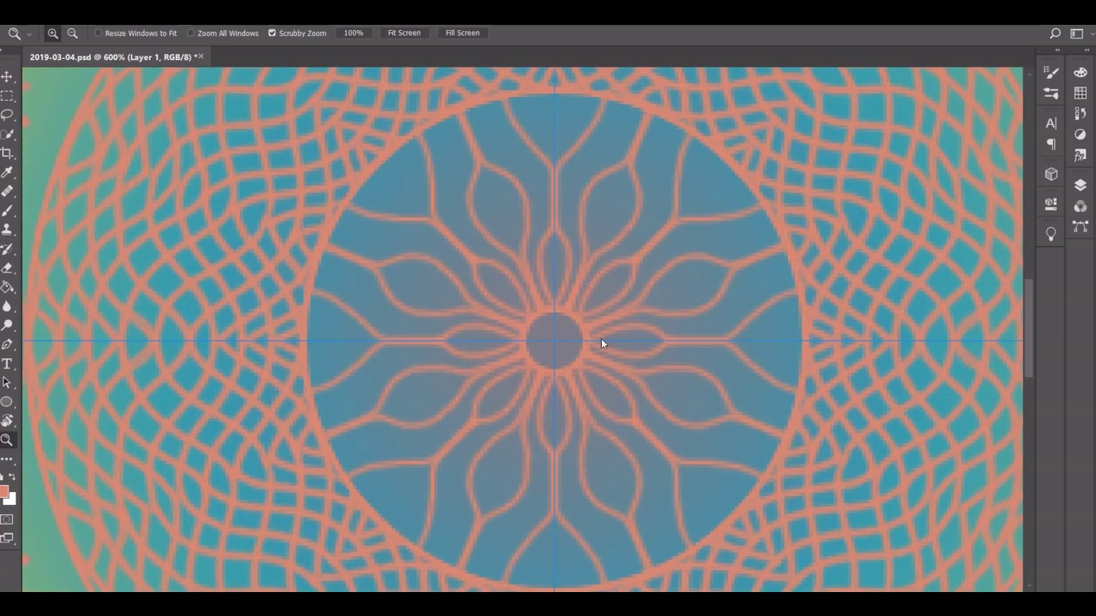
key(b)
click(494, 145)
click(483, 278)
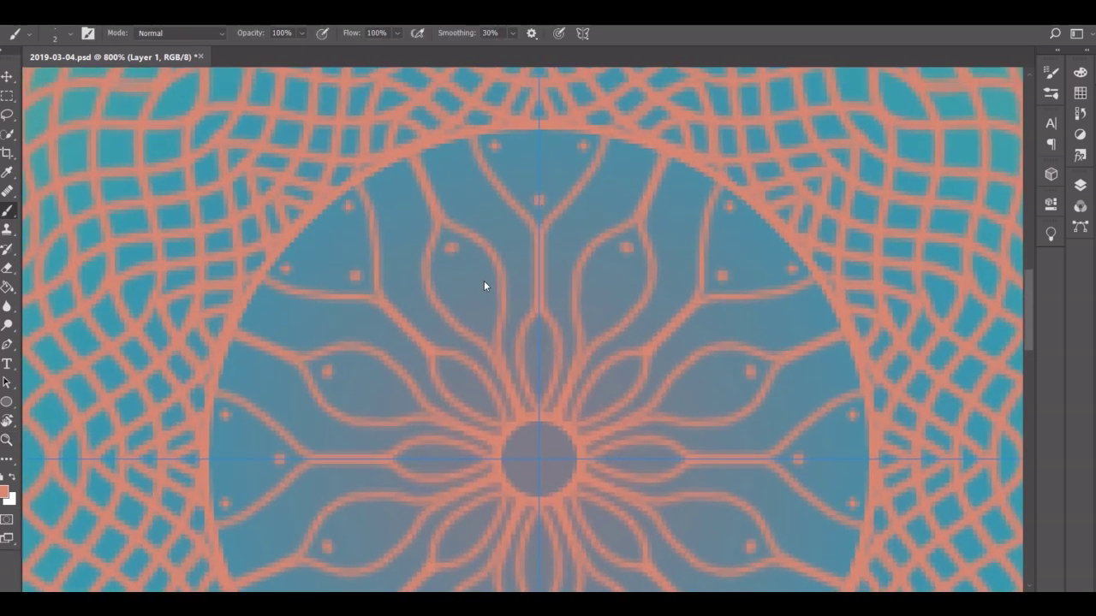
click(452, 291)
click(538, 336)
click(540, 379)
click(541, 454)
click(541, 433)
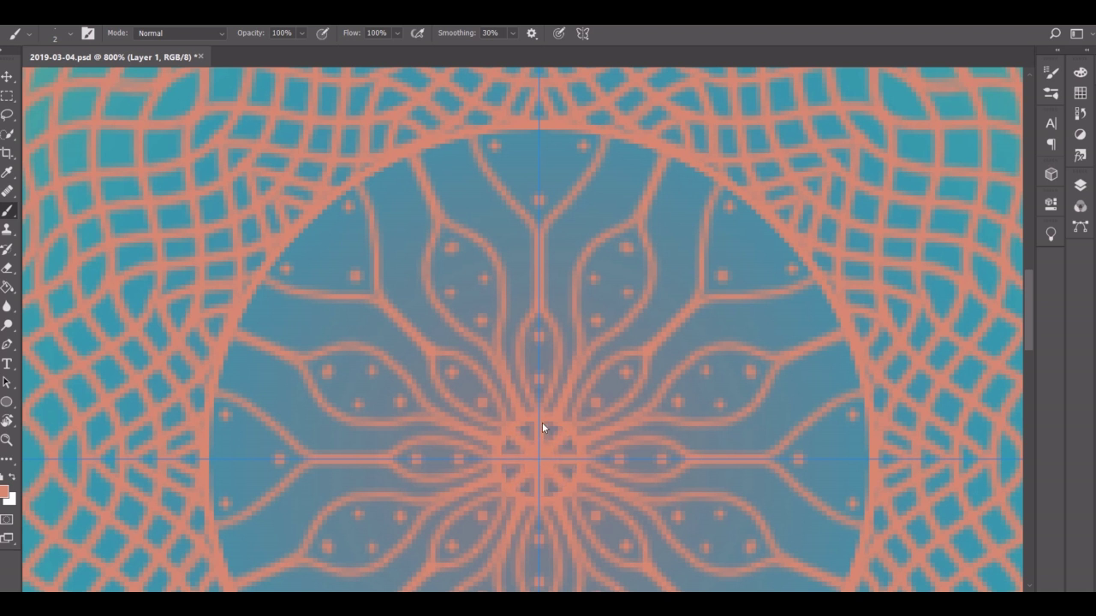
click(396, 190)
click(400, 222)
click(401, 258)
click(368, 326)
click(393, 341)
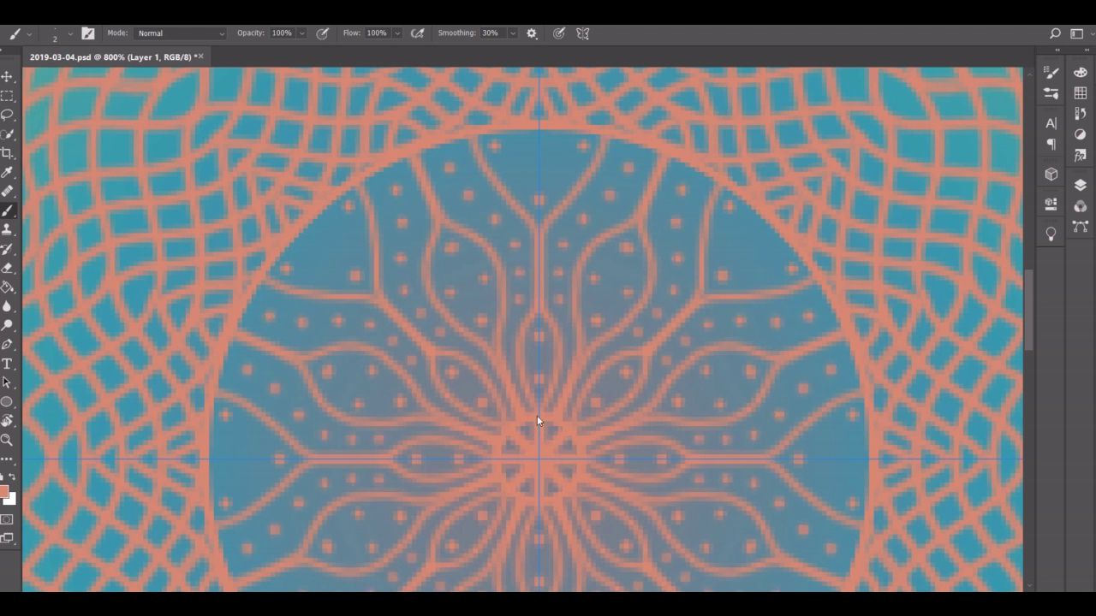
Fit the mandala on screen and open the Gradient Fill 1 layer settings
key(e)
key(z)
click(404, 33)
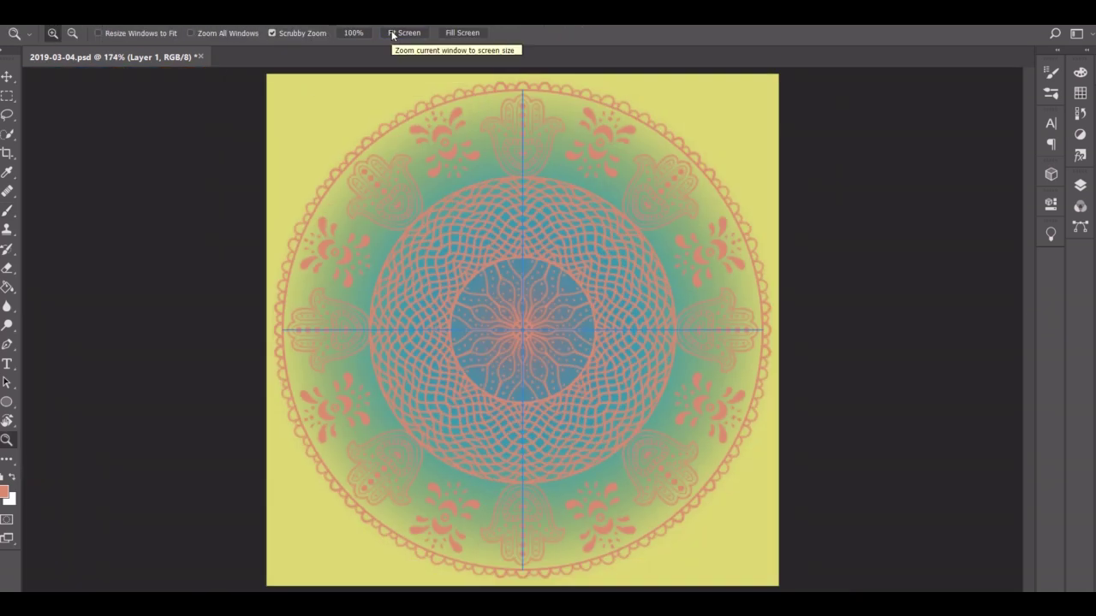
key(F7)
click(856, 317)
double_click(856, 317)
click(845, 256)
Move the gradient colour stops to locations 33 and 67
click(448, 404)
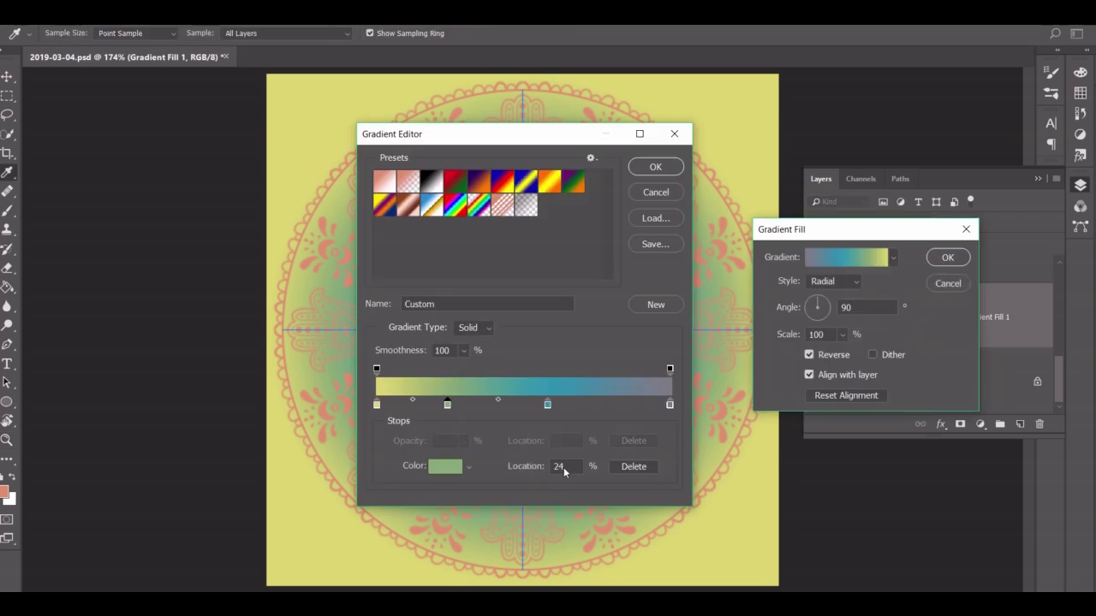
text(33)
click(546, 404)
text(67)
key(Return)
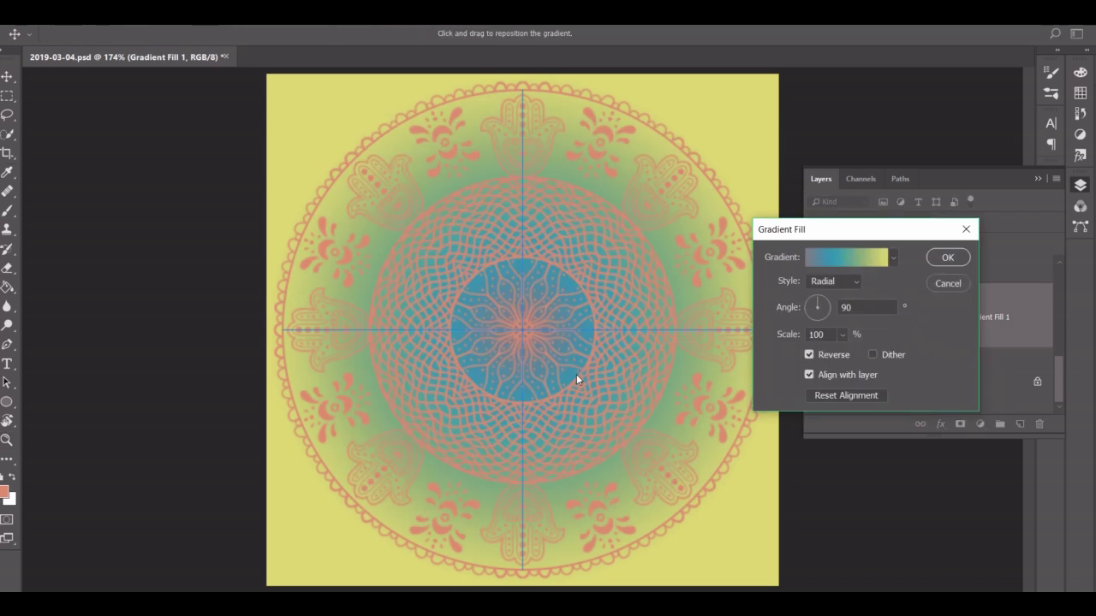
Set the gradient fill scale to 110% and apply it
double_click(825, 334)
text(110)
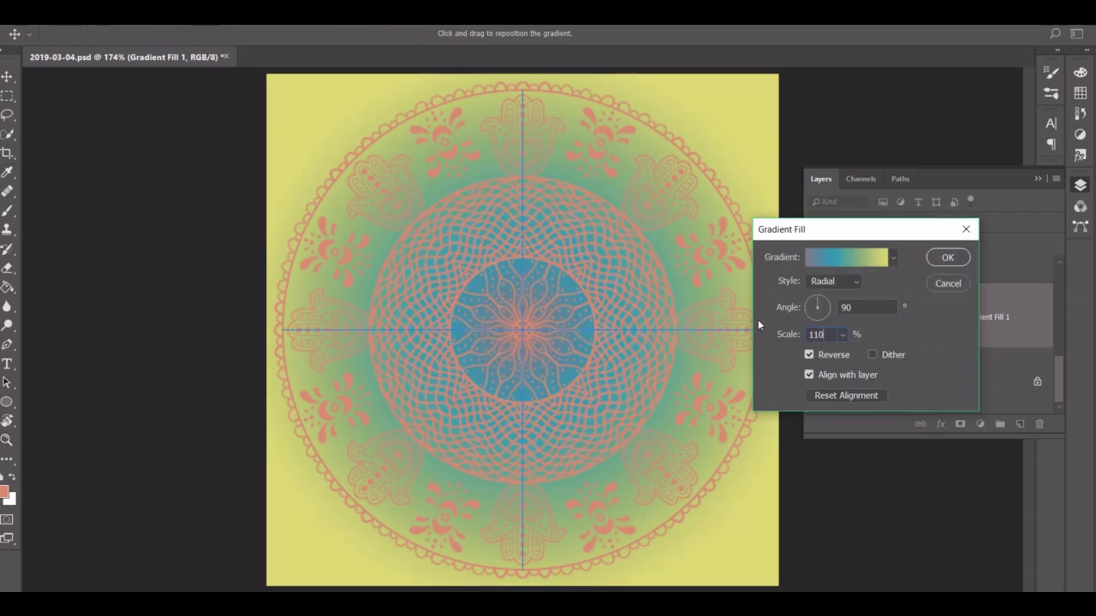
key(Return)
key(z)
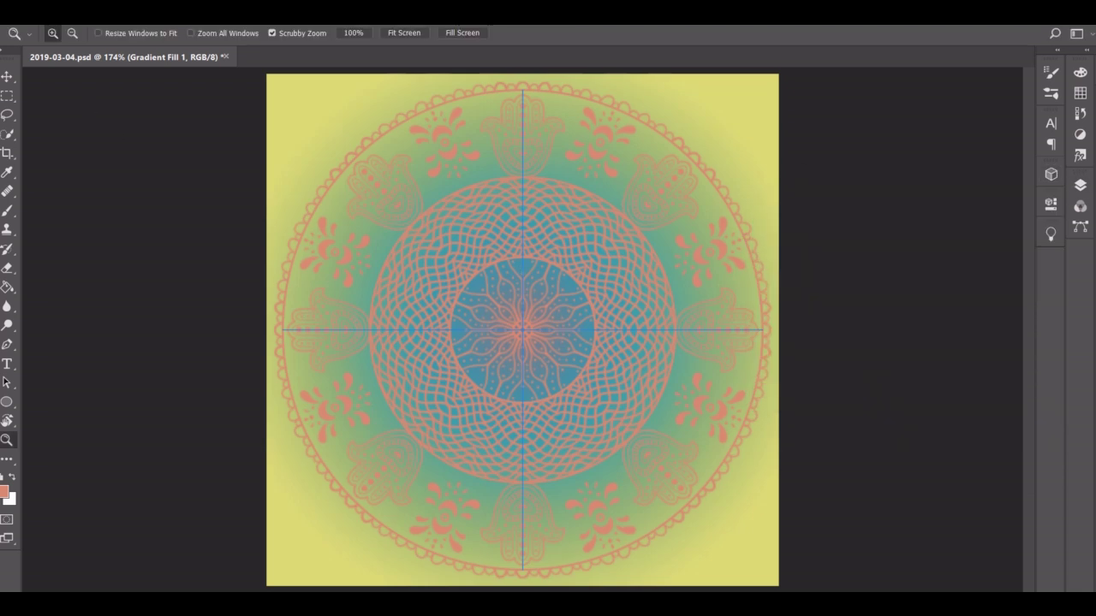